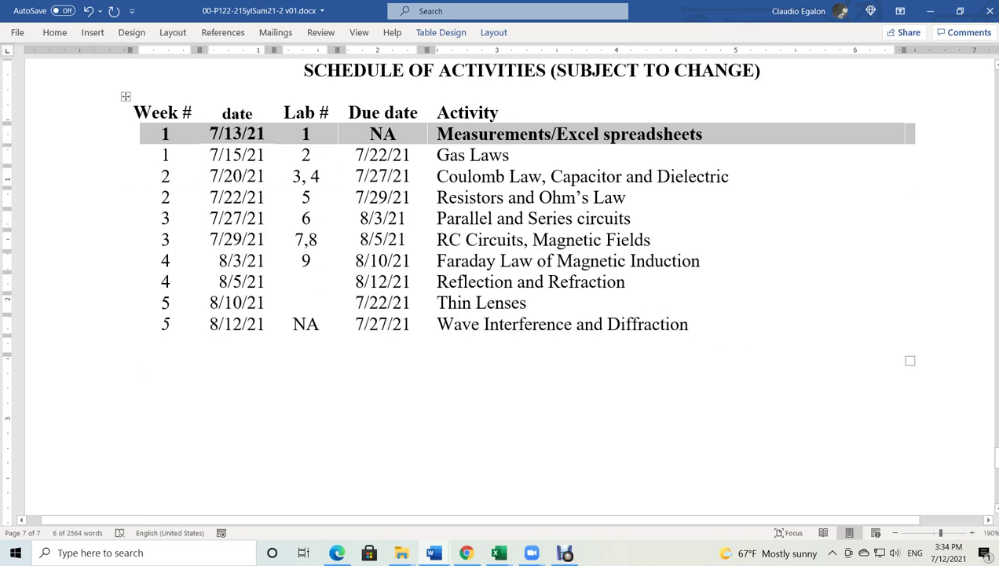
Fill in lab numbers 10, 11 and 12 for Reflection and Refraction, Thin Lenses, and Wave Interference and Diffraction
click(306, 281)
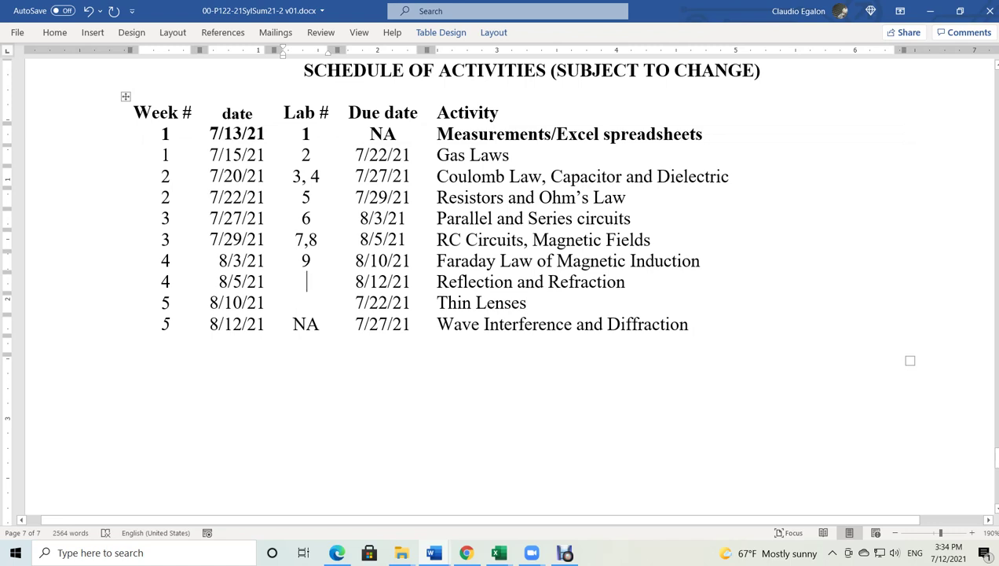
text(10)
key(Down)
text(11)
key(Down)
key(BackSpace)
key(BackSpace)
text(/12)
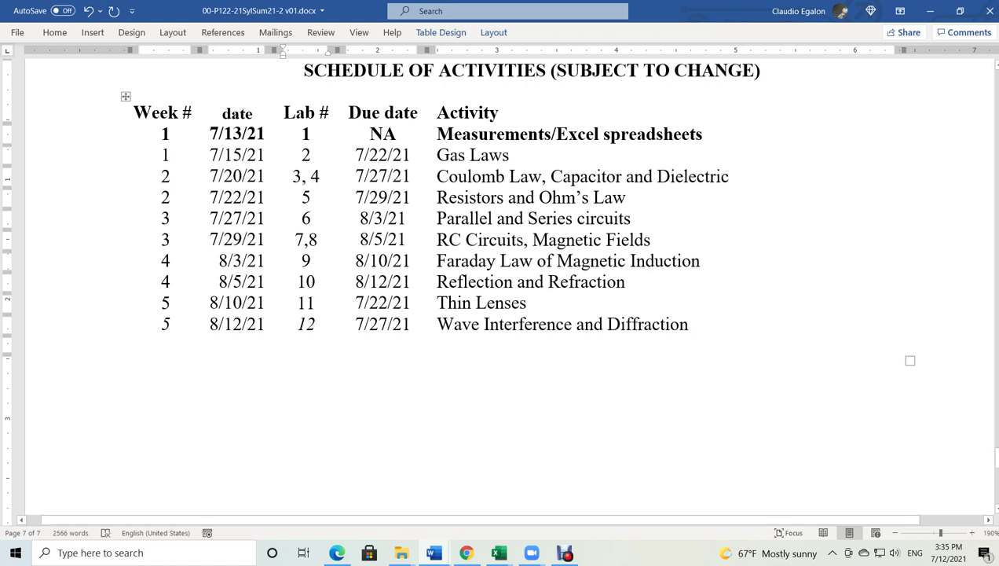
Remove the italic formatting from the two week 5 rows and add a space after the comma in lab entry "7, 8"
drag(315, 322, 138, 303)
key(ctrl+i)
key(ctrl+i)
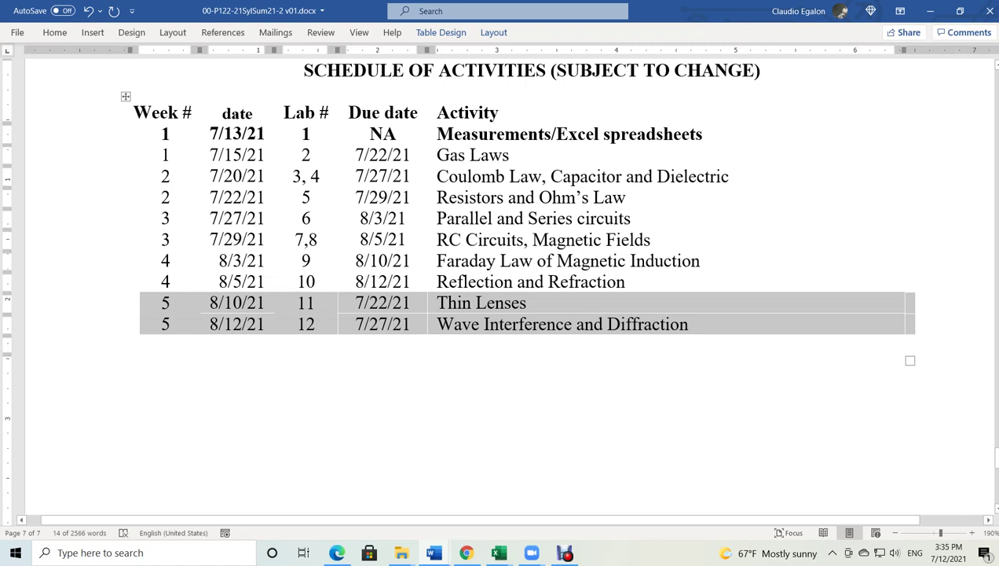
click(145, 364)
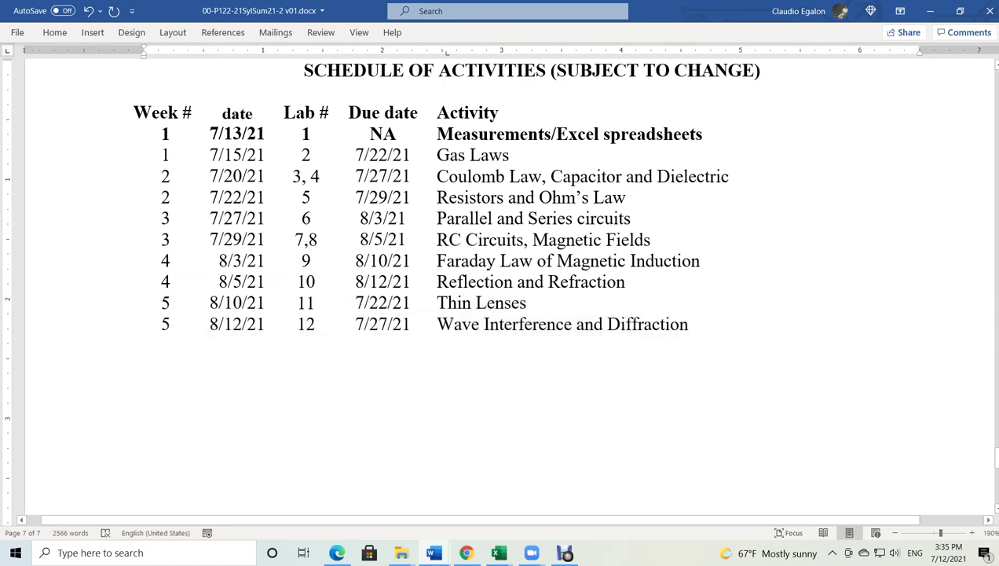
click(305, 239)
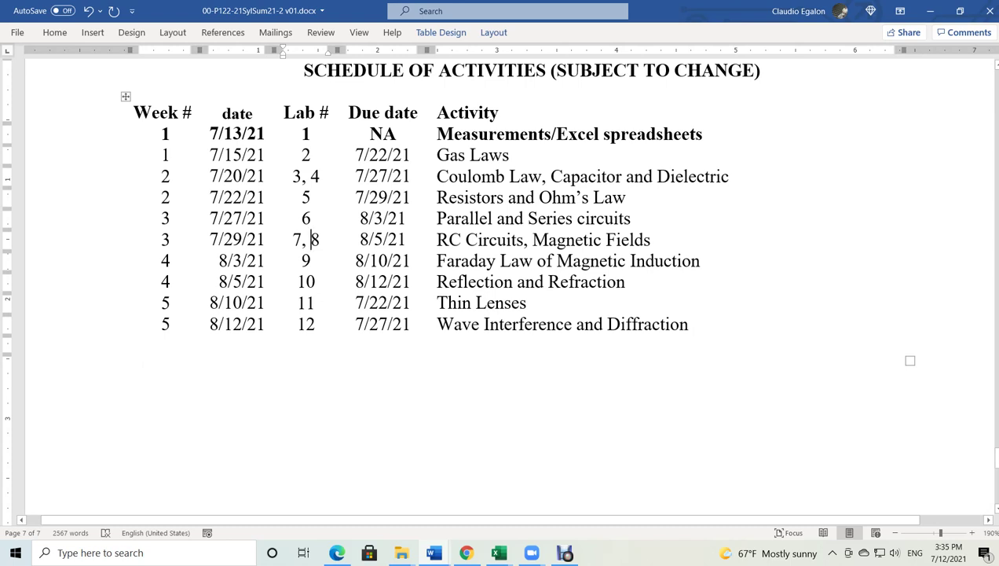
Insert the word ESTIMATE before "SCHEDULE OF ACTIVITIES" in the heading
click(135, 176)
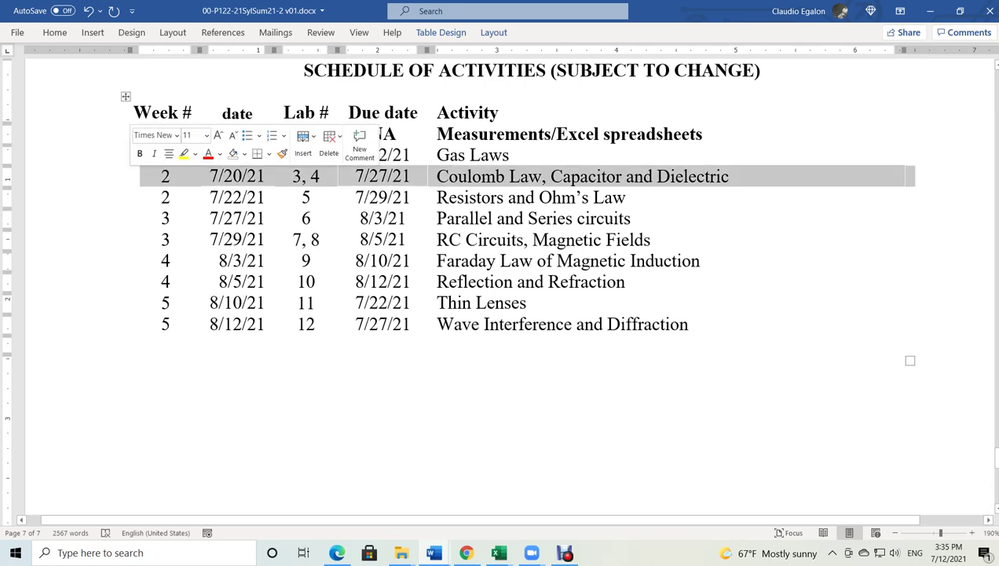
drag(562, 70, 752, 69)
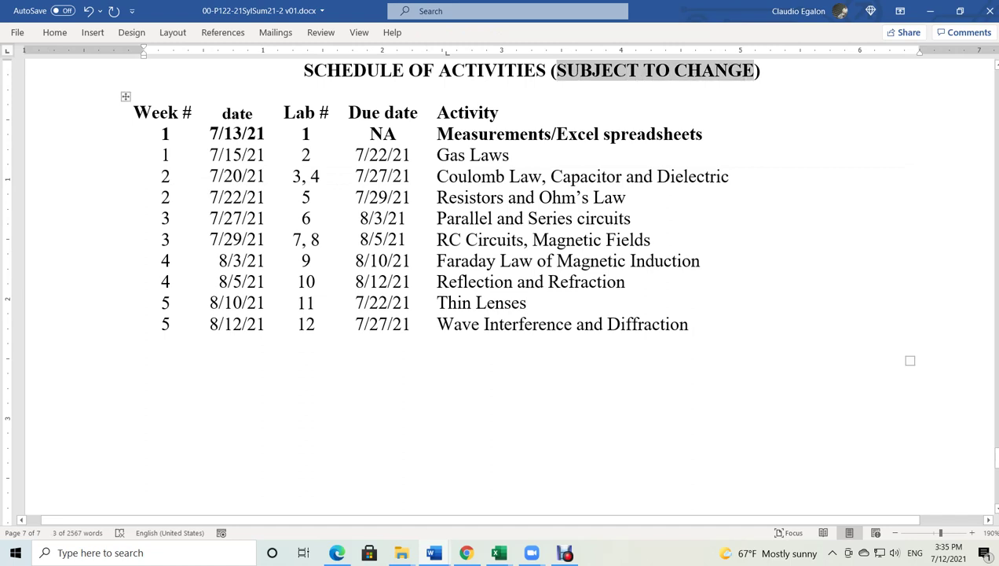
click(304, 70)
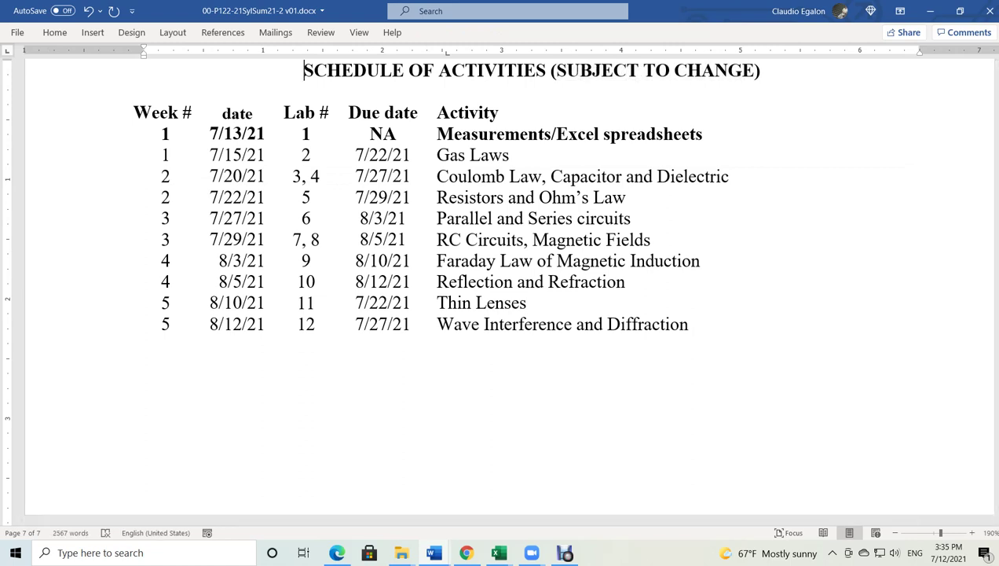
text(ESTIMAT)
key(BackSpace)
key(BackSpace)
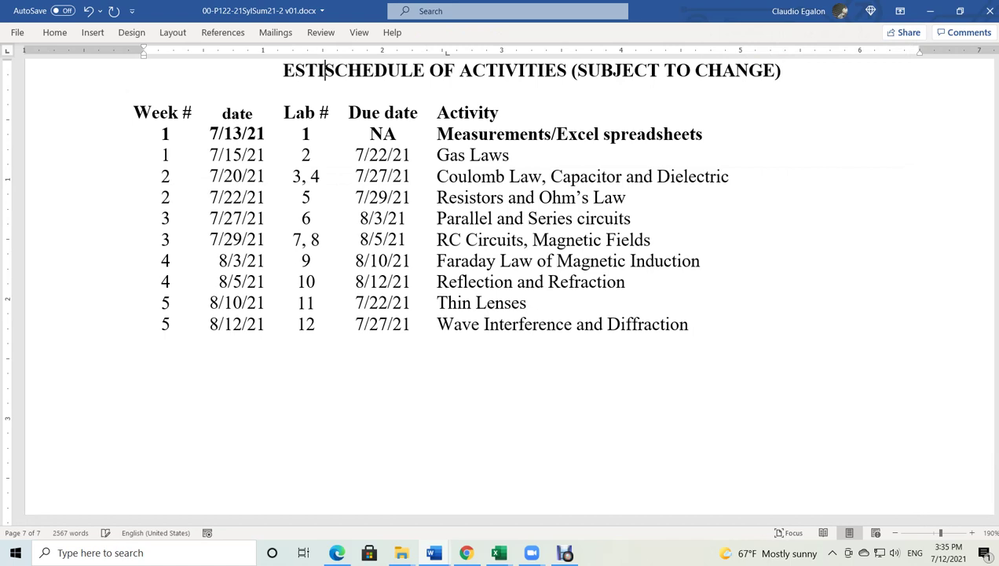
text(MATE)
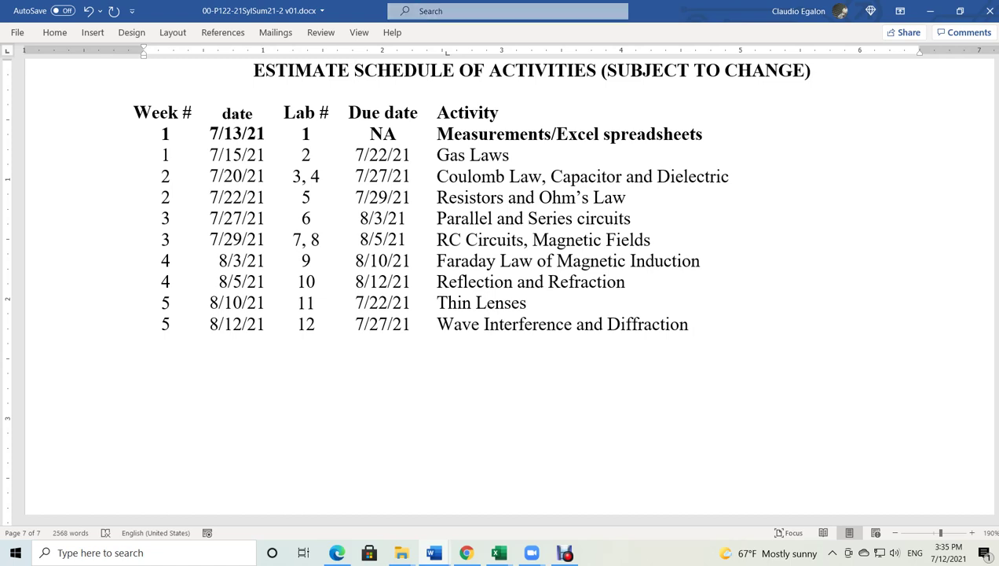
Highlight the two activities of the Coulomb Law row in turn, followed by the whole row and the RC Circuits row
drag(437, 176, 548, 176)
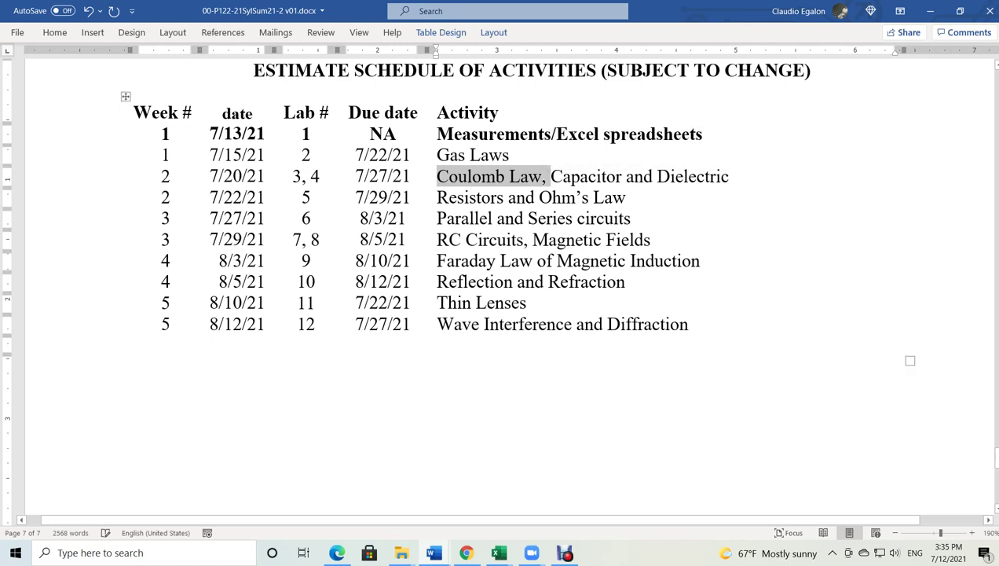
drag(549, 176, 505, 176)
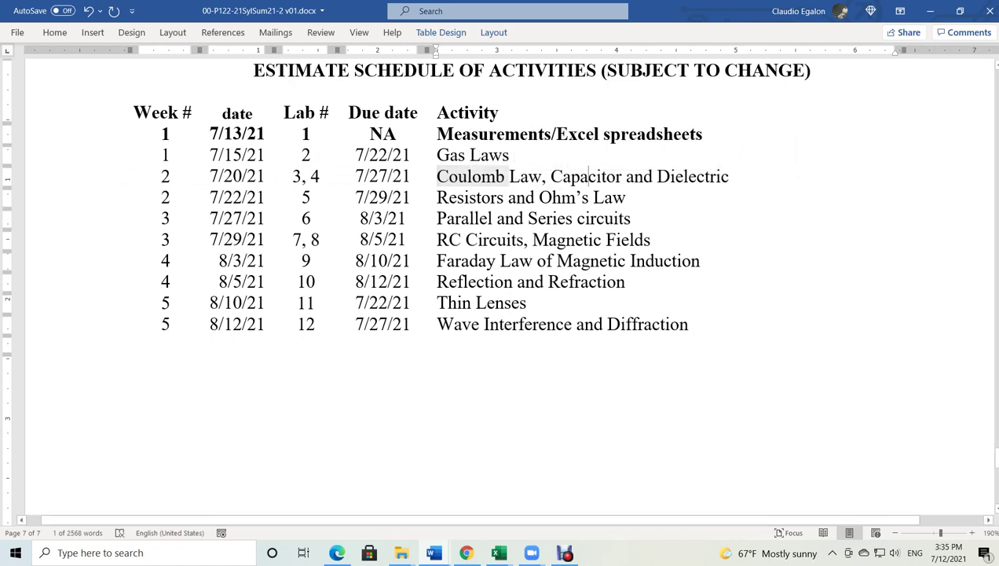
drag(550, 176, 729, 175)
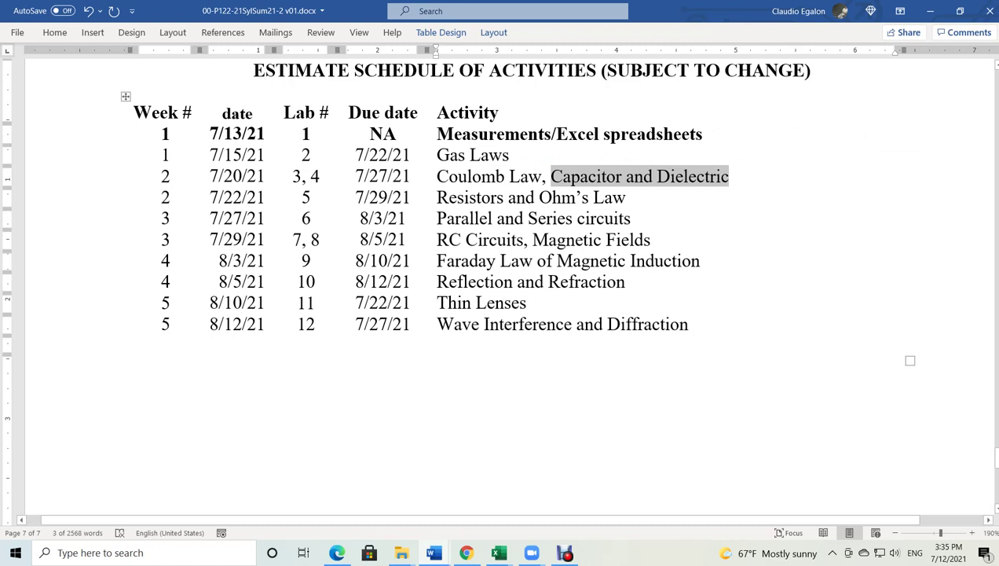
click(132, 176)
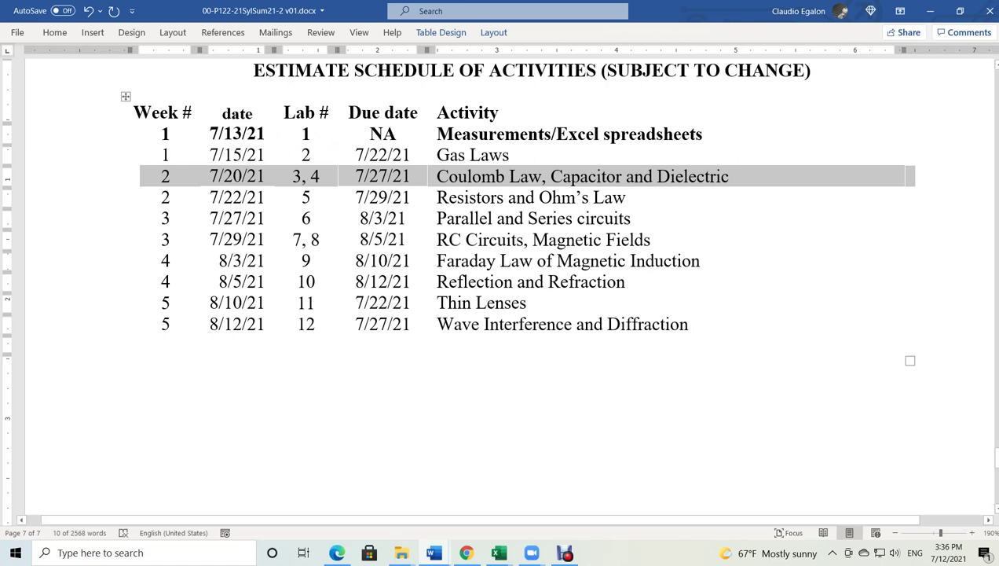
click(132, 239)
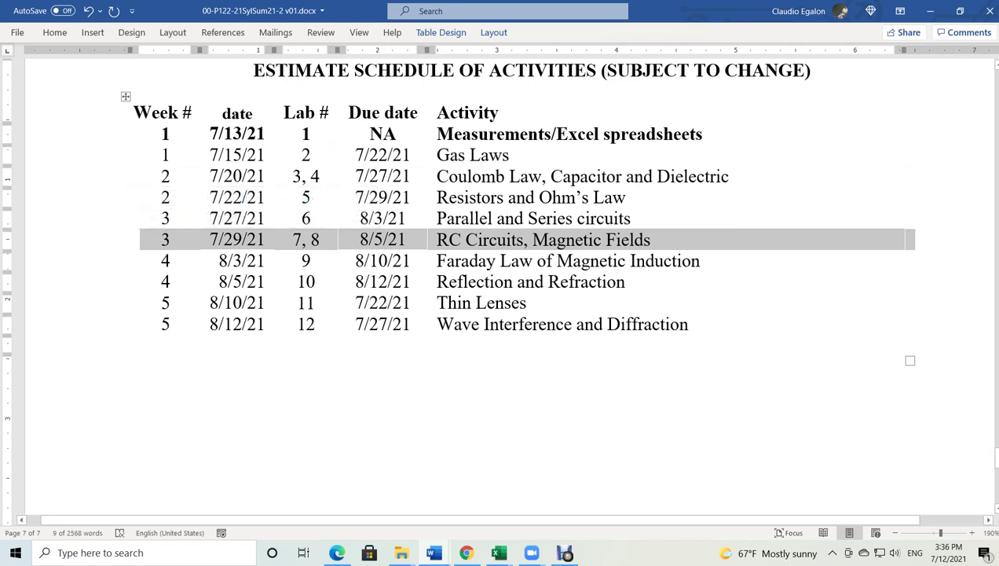
Switch to P122-02SylF20V08.docx and check which labs in its schedule have NA as their due date
mouse_move(433, 553)
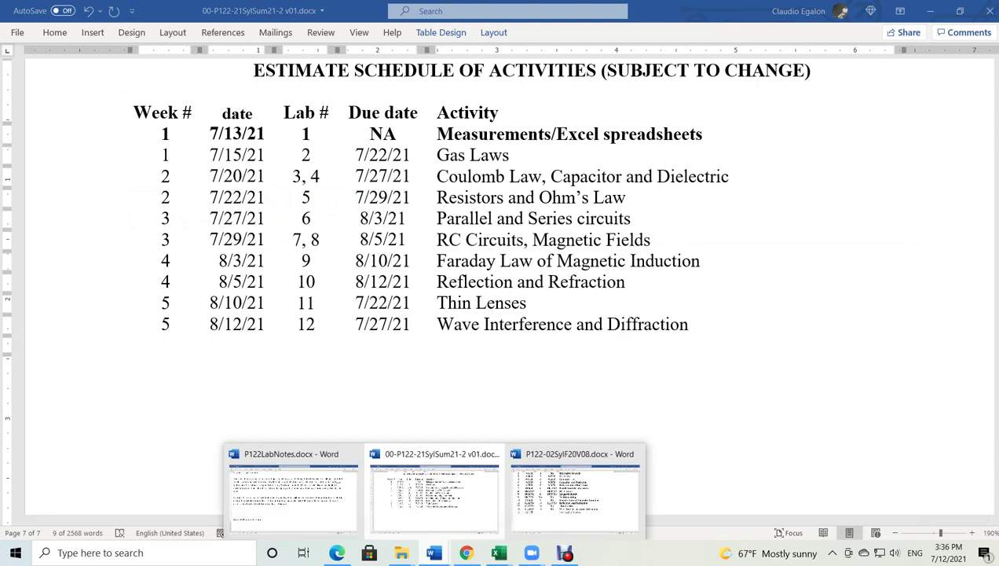
click(560, 491)
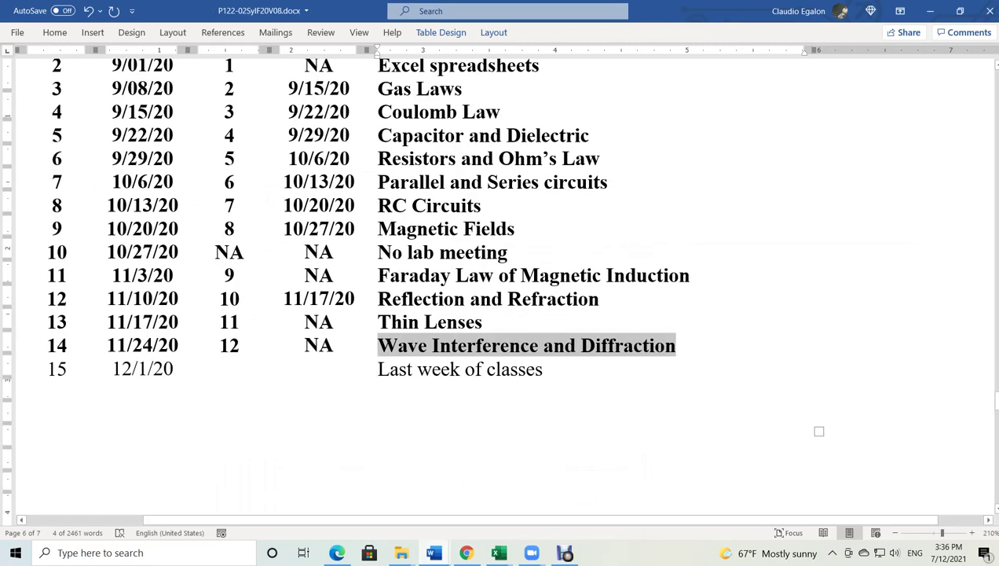
scroll(500, 283, up, 2)
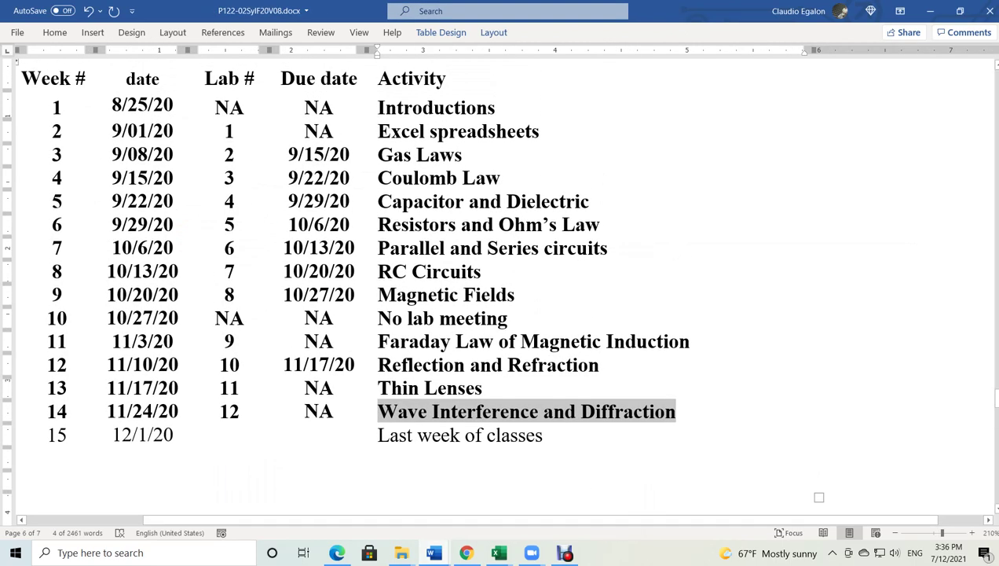
double_click(318, 132)
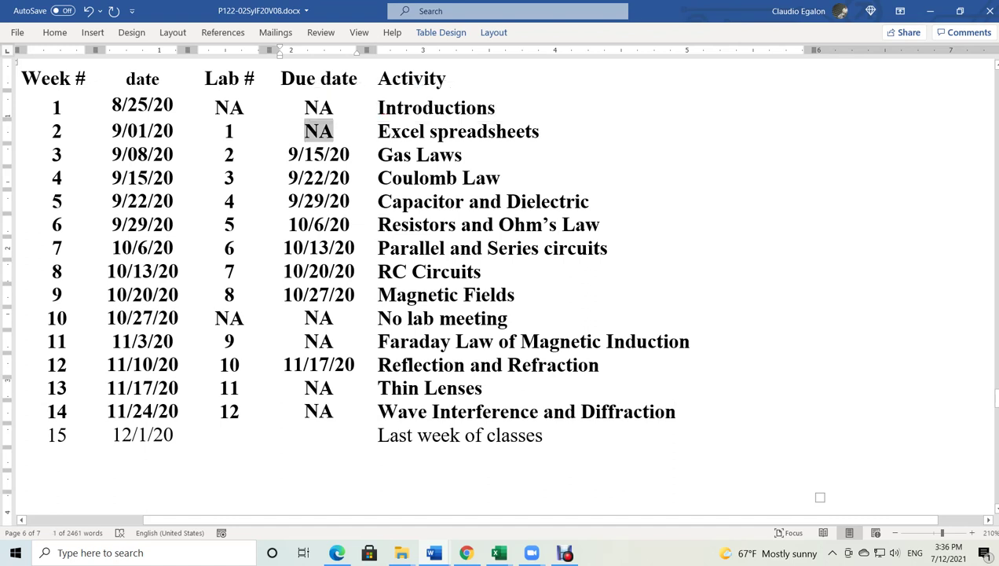
double_click(318, 341)
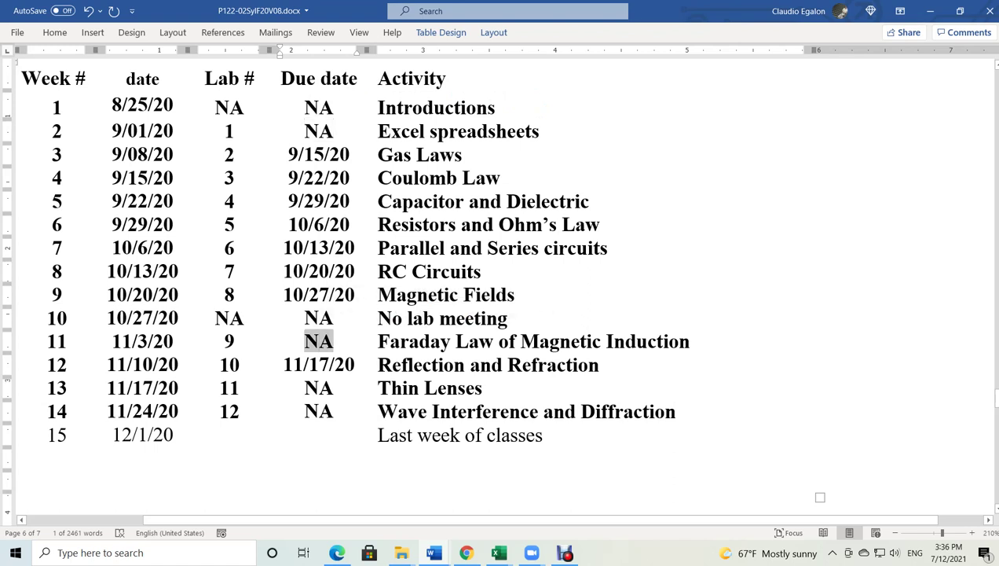
double_click(318, 387)
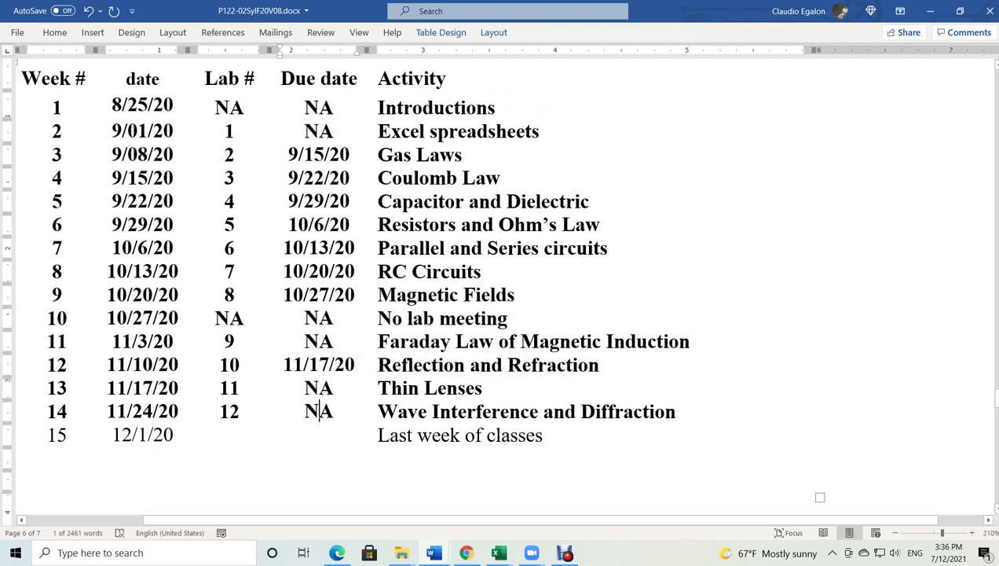
click(306, 341)
double_click(314, 341)
drag(316, 388, 326, 411)
double_click(318, 341)
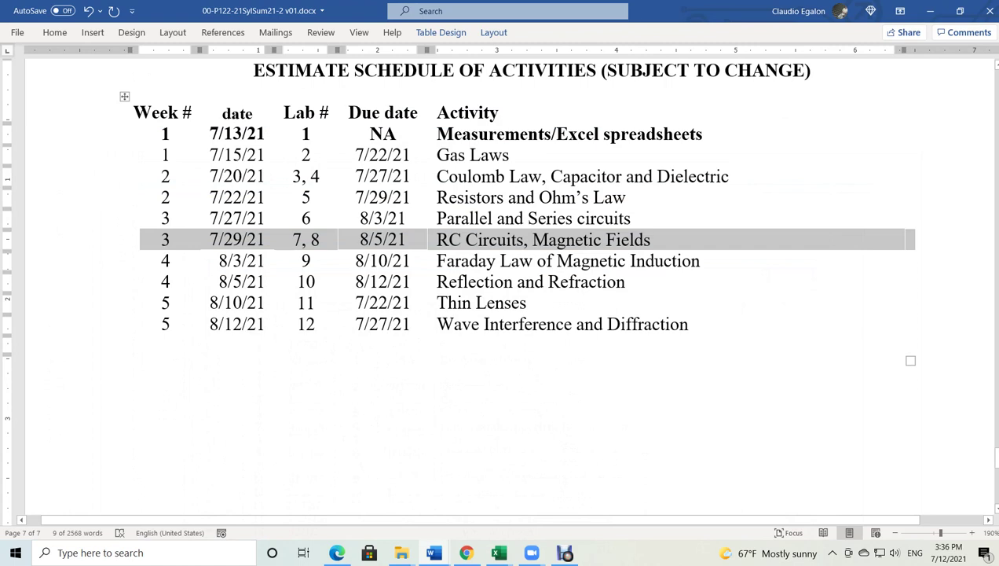
In the 00-P122-21SylSum21-2 v01.docx schedule, replace the Thin Lenses due date with NA
drag(355, 303, 410, 302)
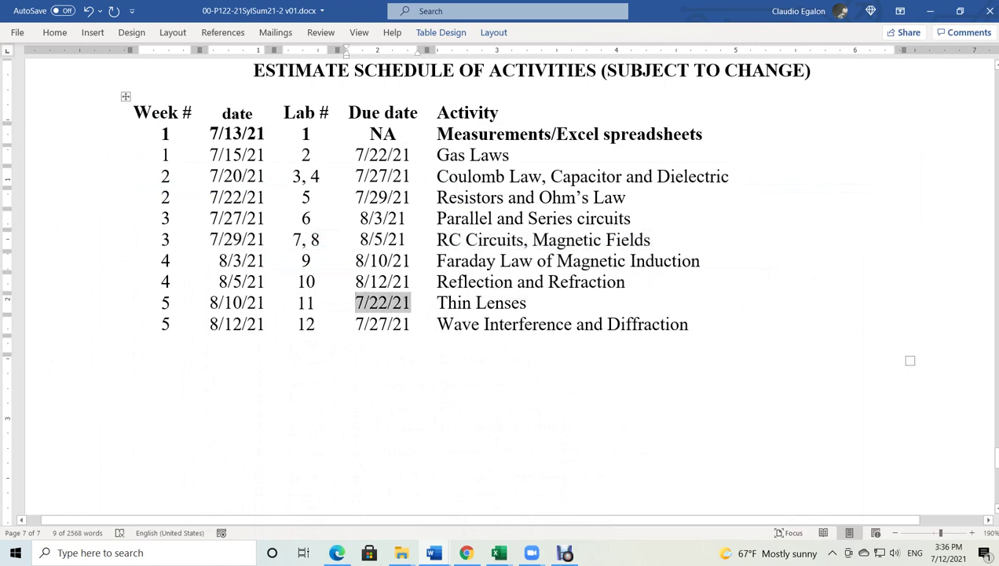
text(na)
key(BackSpace)
key(BackSpace)
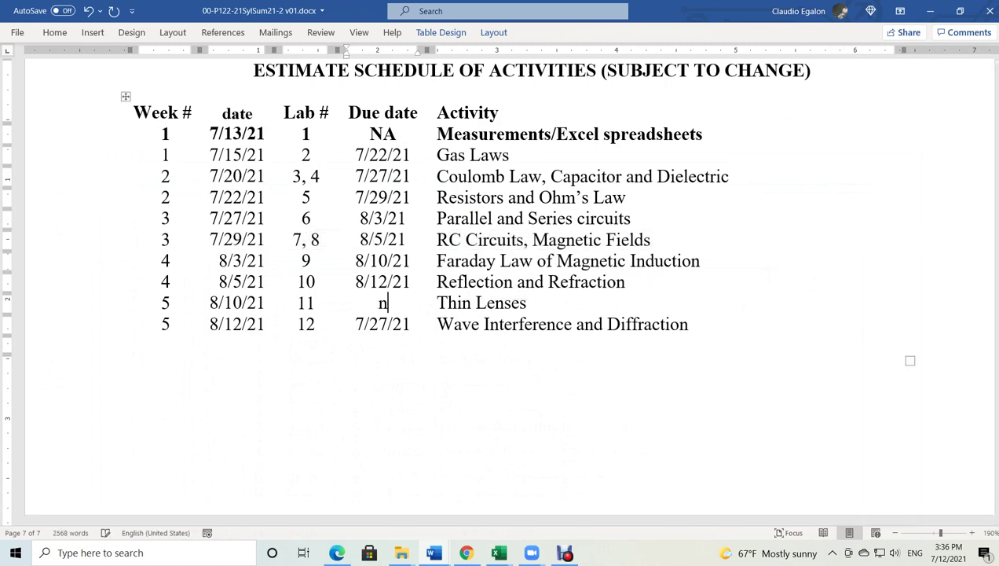
text(NA)
Replace the due dates of Wave Interference and Diffraction and of Faraday Law of Magnetic Induction with NA
key(Down)
key(Right)
key(Right)
key(BackSpace)
key(BackSpace)
key(BackSpace)
key(BackSpace)
key(BackSpace)
key(BackSpace)
key(BackSpace)
text(NA)
drag(355, 260, 409, 260)
text(NA)
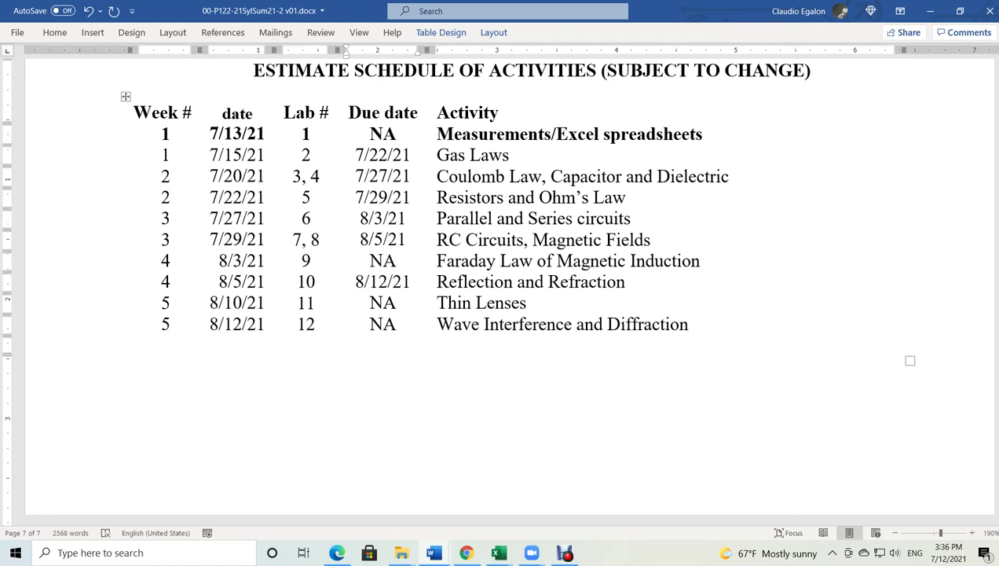
Highlight the Reflection and Refraction row, followed by the Coulomb Law and RC Circuits rows together
click(135, 282)
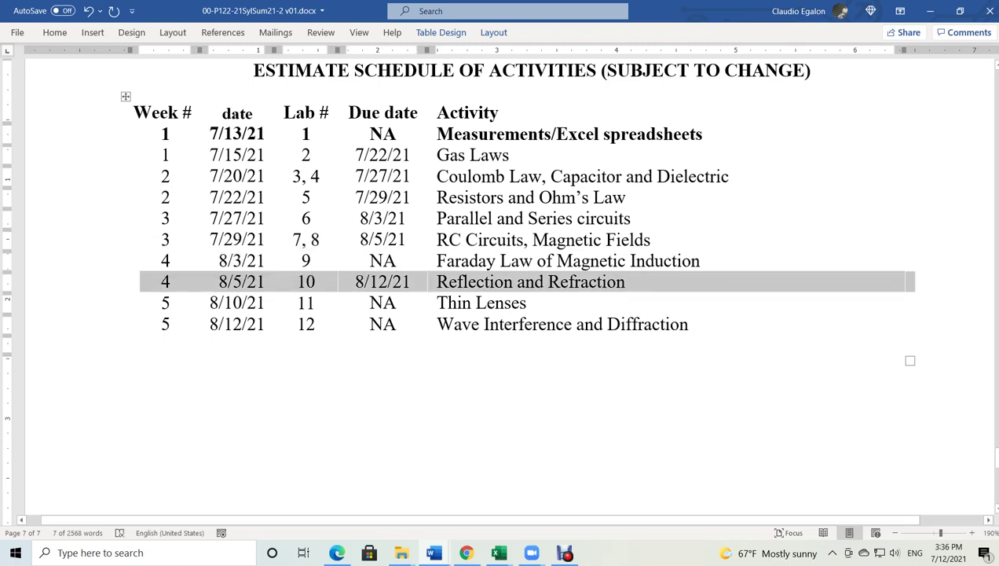
scroll(502, 235, up, 2)
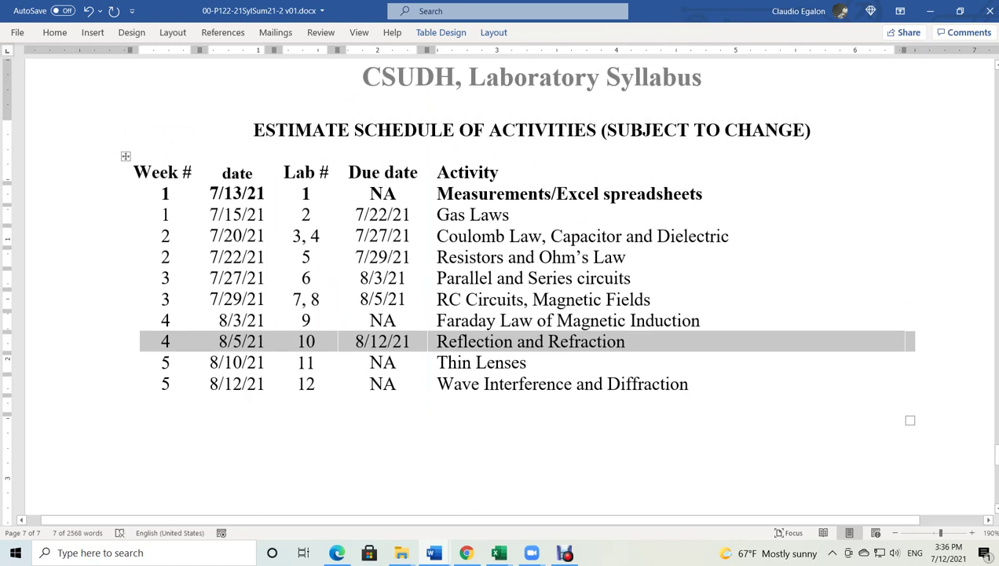
click(135, 236)
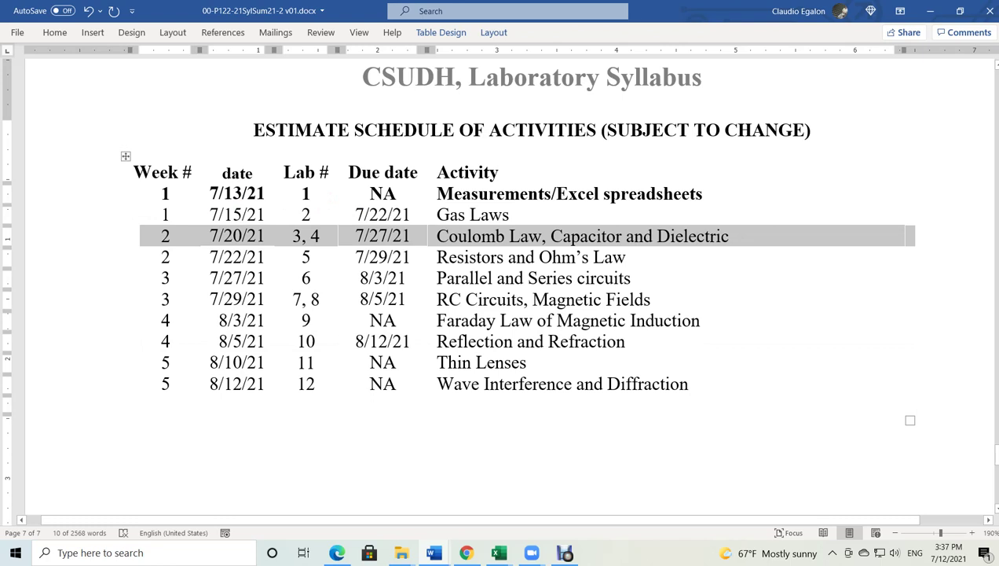
ctrl+click(135, 299)
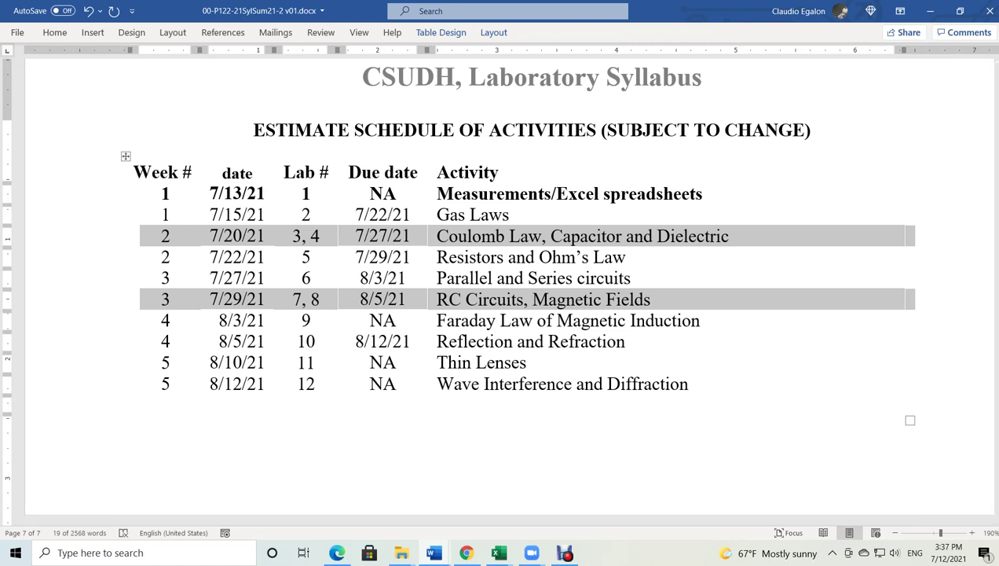
Change the dates of the first three labs' rows to 7/12/21, 7/14/21 and 7/10/21
double_click(233, 194)
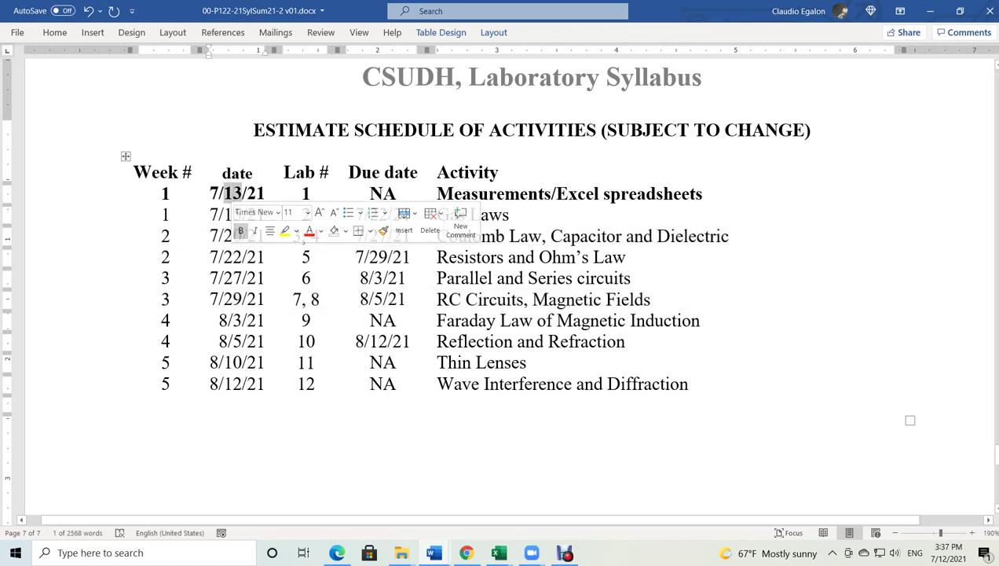
text(12)
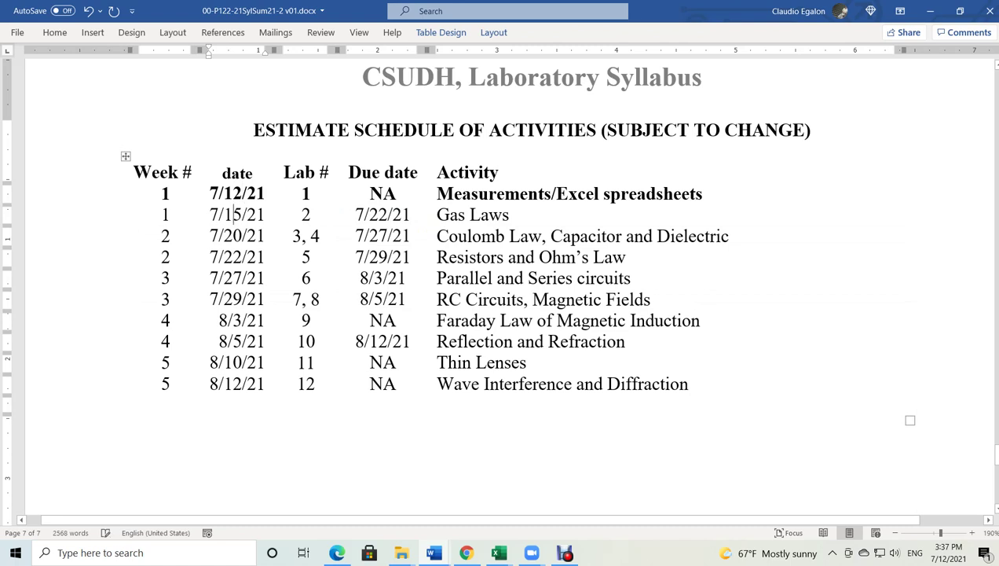
text(4)
double_click(238, 236)
text(1)
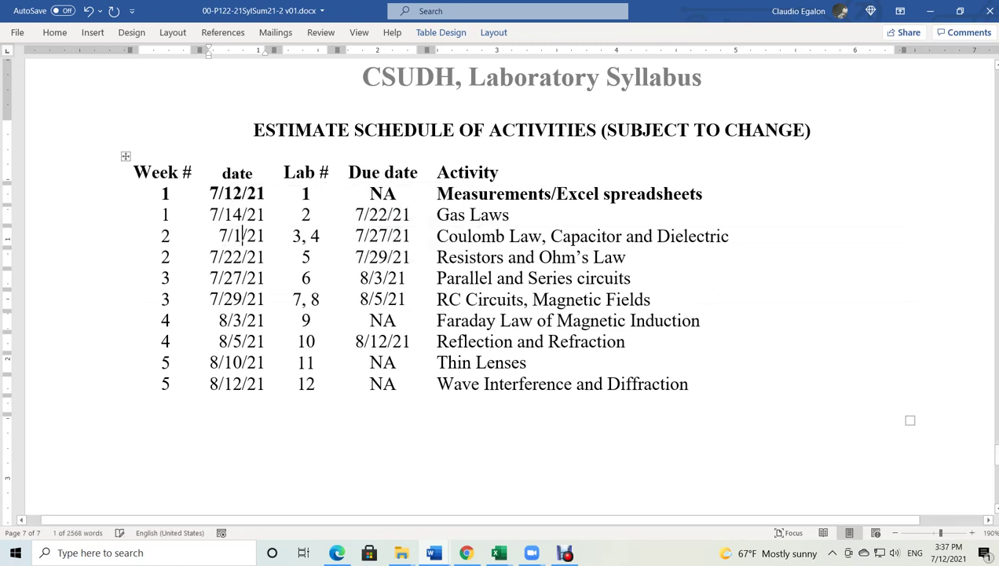
text(0)
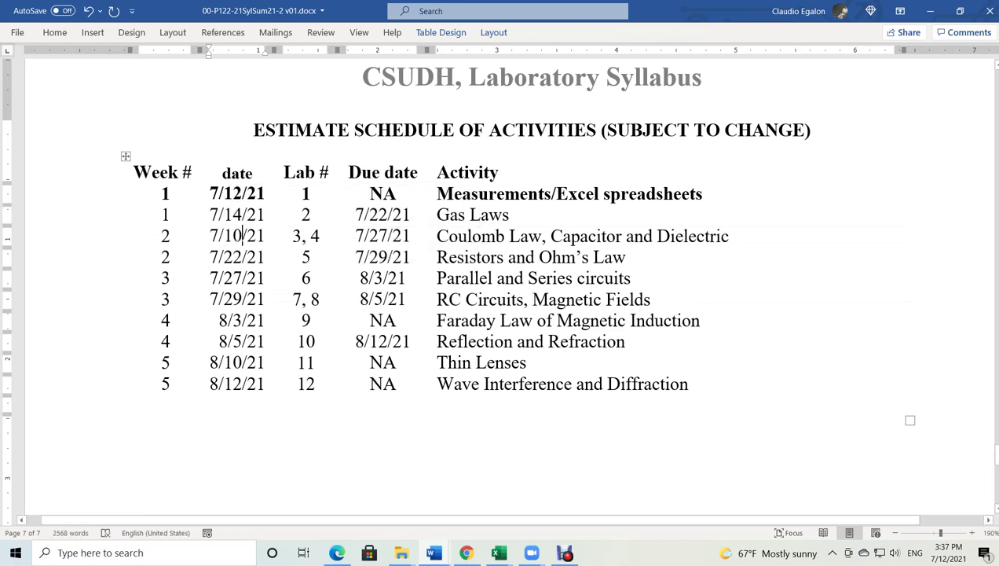
Change the dates to 7/21/21 for Resistors and Ohm's Law, 7/26/21 for Parallel and Series circuits, and 7/28/21 for RC Circuits
double_click(233, 257)
text(21)
double_click(233, 278)
text(26)
double_click(232, 299)
text(28)
Change the dates to 8/2/21 for Faraday Law, 8/4/21 for Reflection and Refraction, and 8/09/21 for Thin Lenses
double_click(234, 319)
text(2)
double_click(238, 341)
text(4)
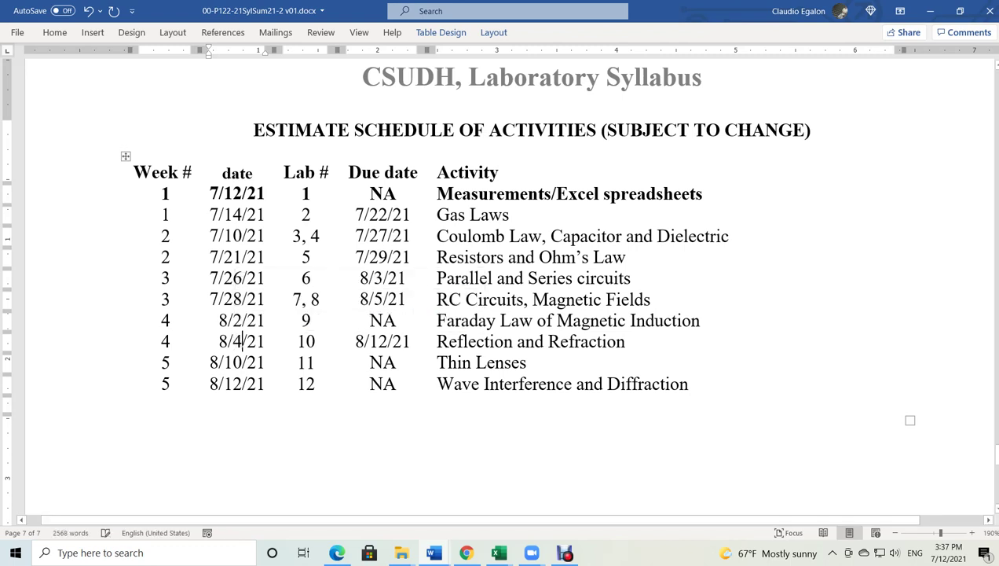
double_click(238, 362)
text(09)
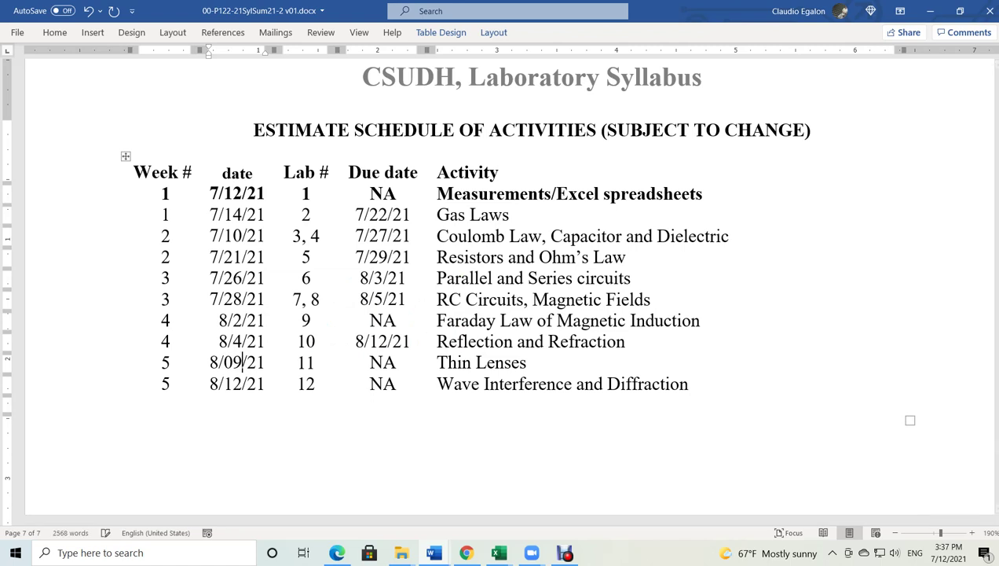
Set the Wave Interference and Diffraction row's date to 8/11/21 and check it against the August 2021 calendar
double_click(238, 383)
text(11)
click(948, 552)
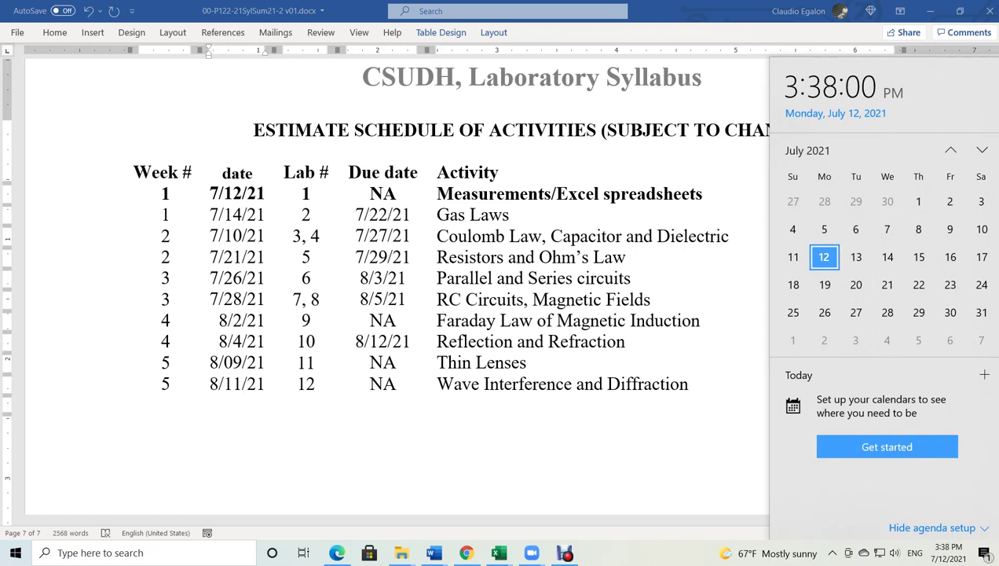
scroll(882, 273, down, 1)
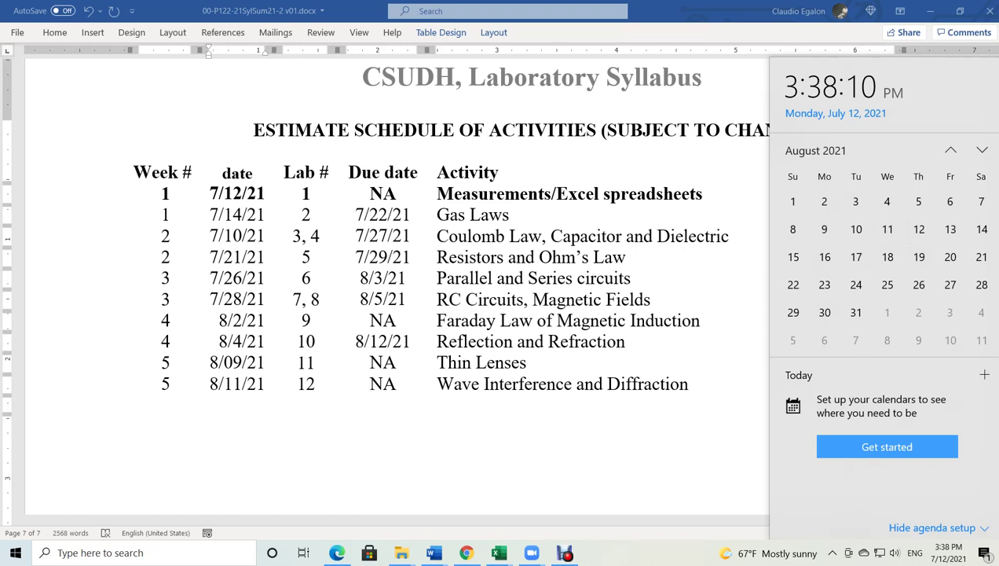
click(242, 383)
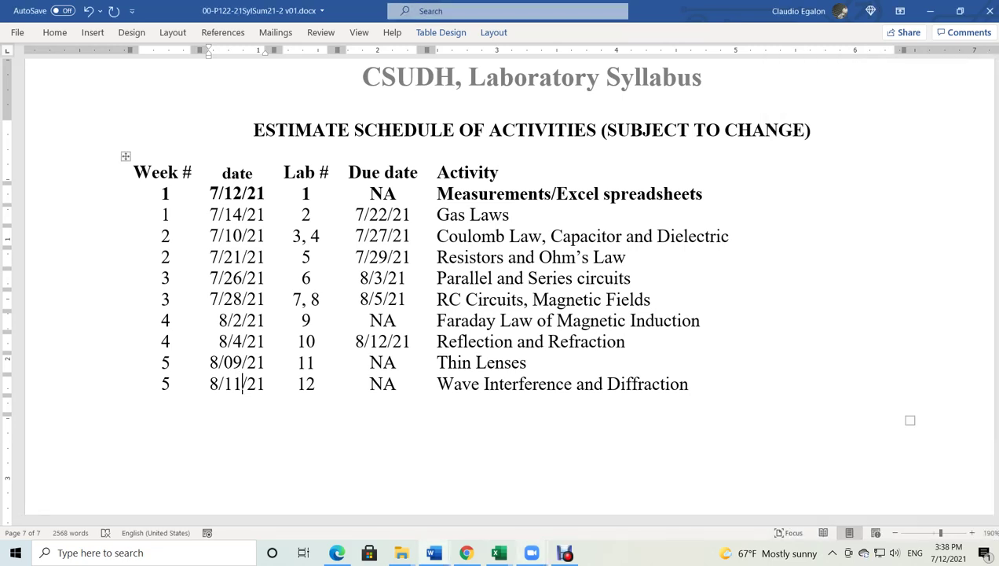
In P122LabNotes.docx, move the line "Break 3:02 pm to 3:17 pm" above the paragraph about the lecture exams, with blank lines around it
mouse_move(434, 552)
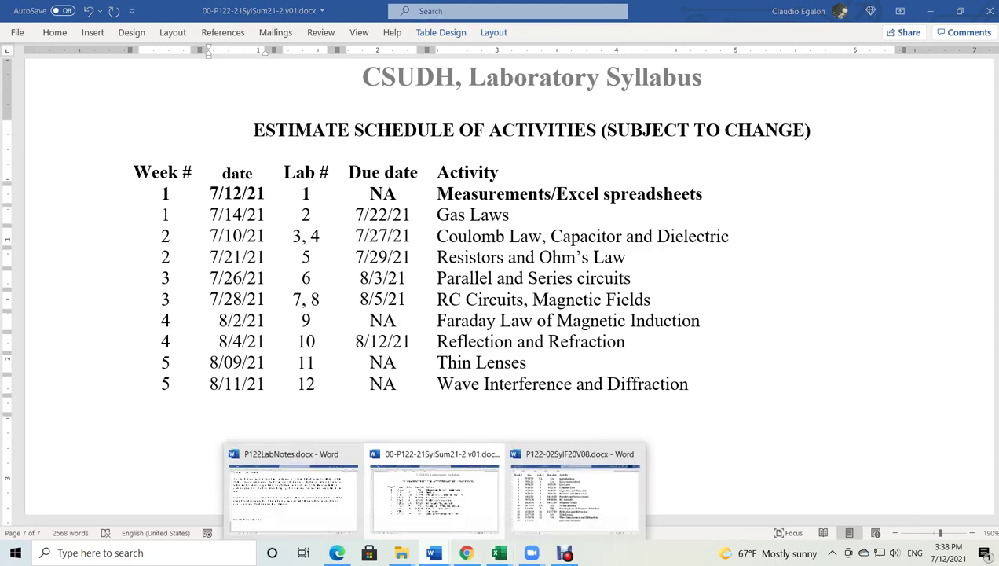
click(331, 451)
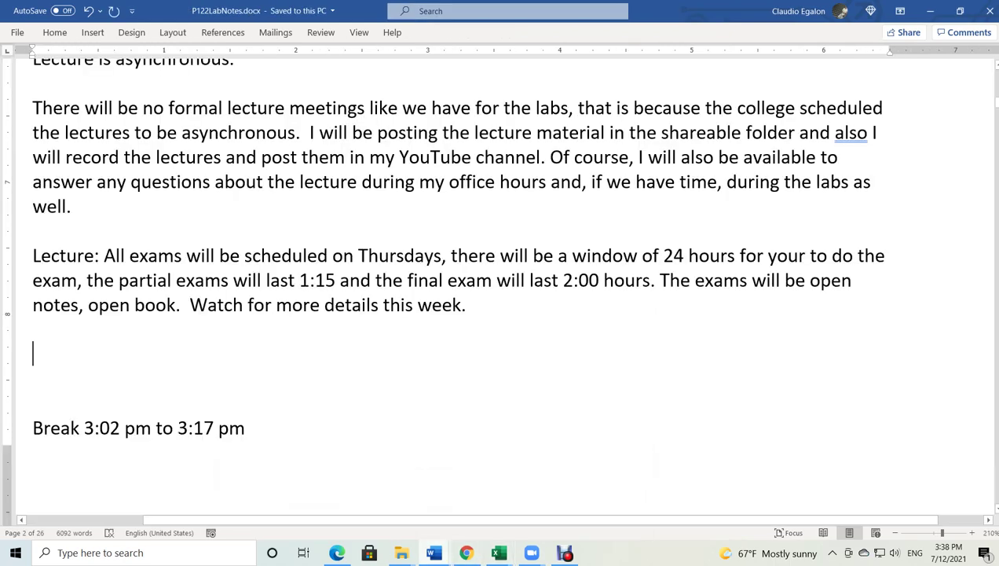
triple_click(150, 424)
key(ctrl+c)
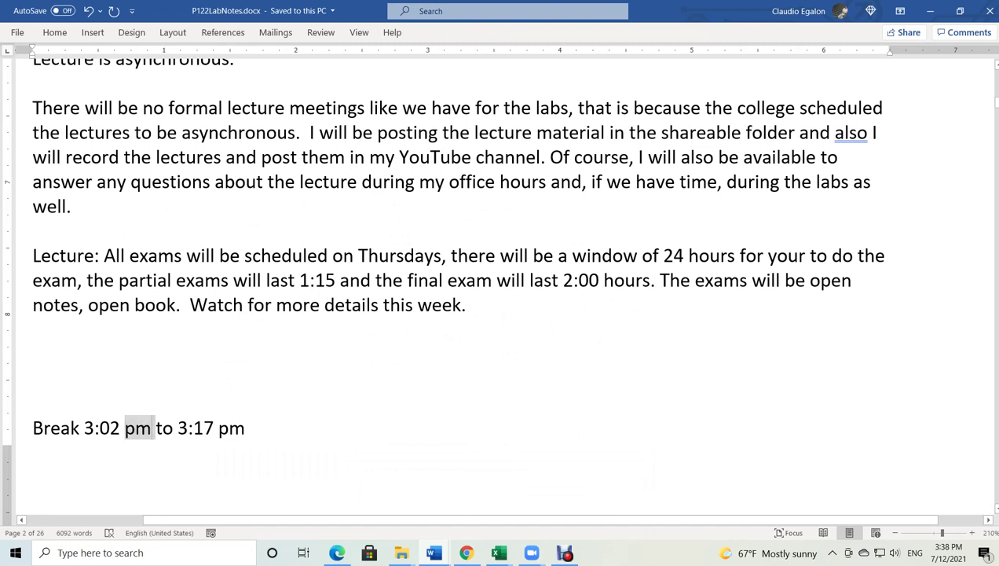
key(Delete)
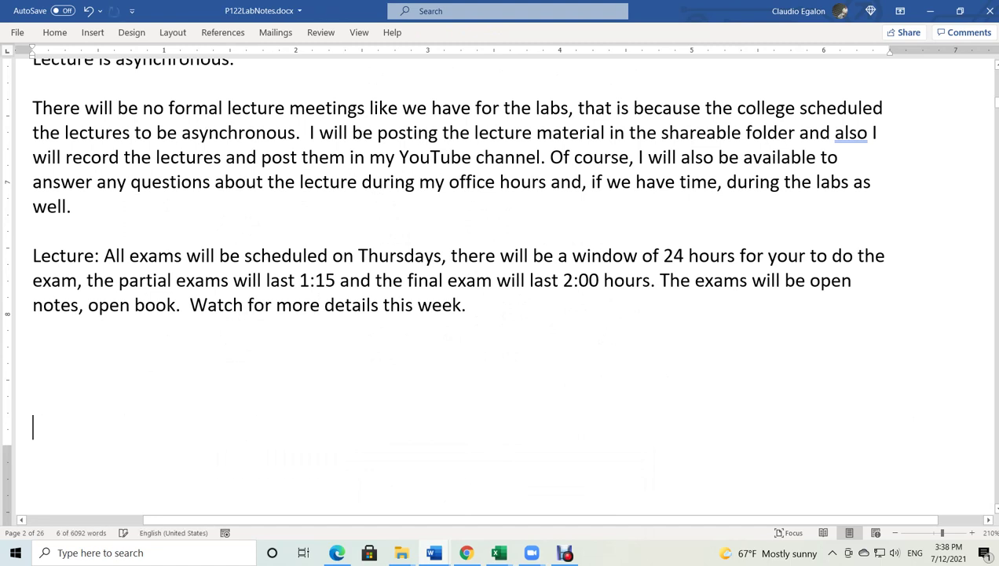
click(33, 229)
key(Return)
key(Return)
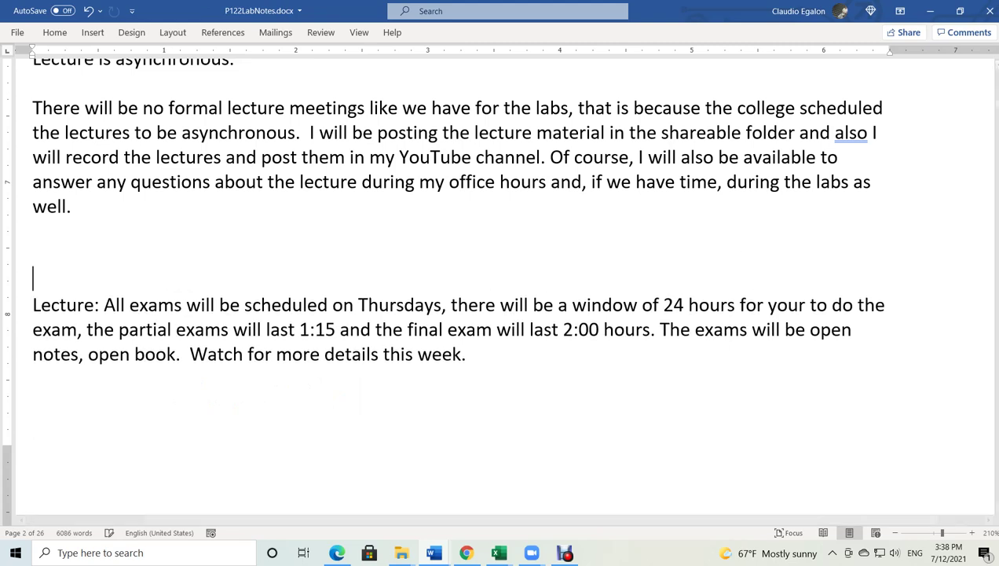
key(Return)
key(Up)
key(ctrl+v)
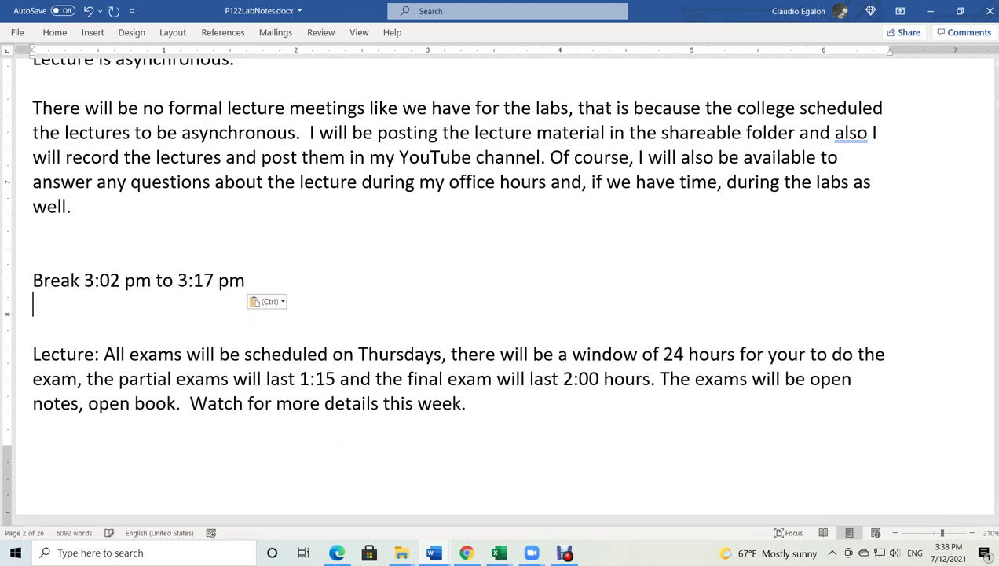
Below the exam paragraph, on the following page, write "There is no formal meeting for the lecture (asynchronous)."
key(Down)
key(Down)
key(Down)
key(Down)
key(Down)
key(Down)
key(Down)
key(Down)
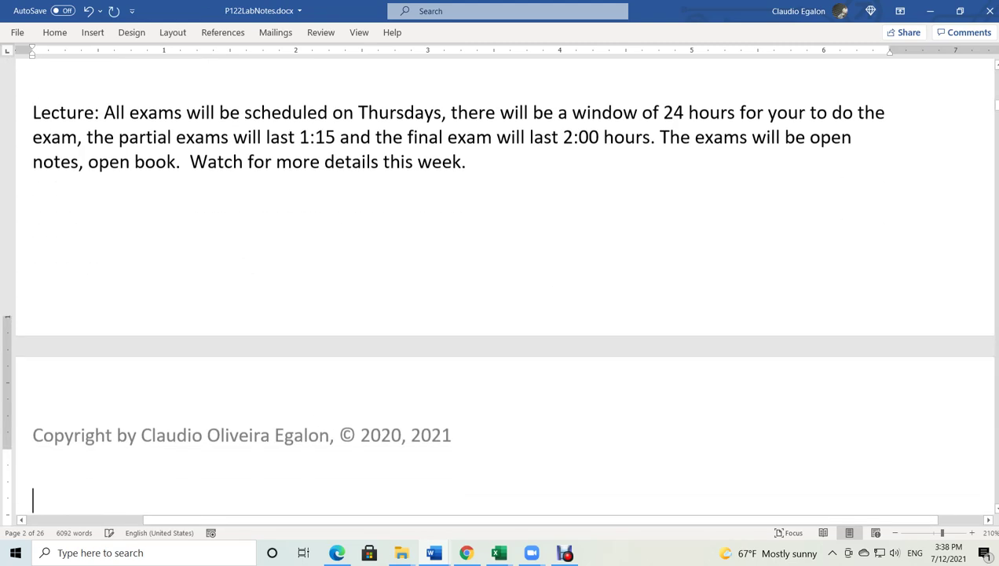
text(t)
text(H)
key(BackSpace)
text(HERE is no )
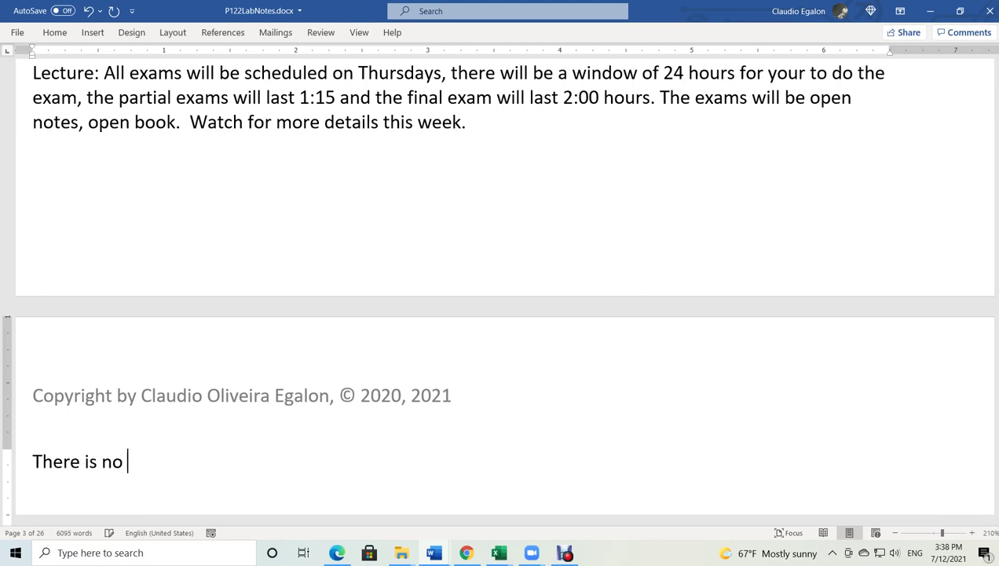
text(formal meeting th)
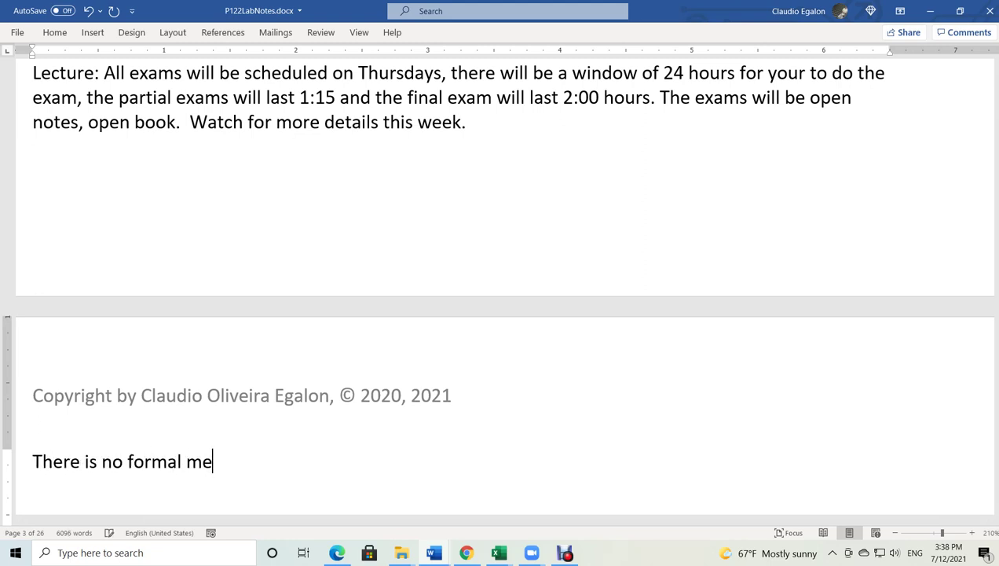
key(BackSpace)
key(BackSpace)
text(for the lecture )
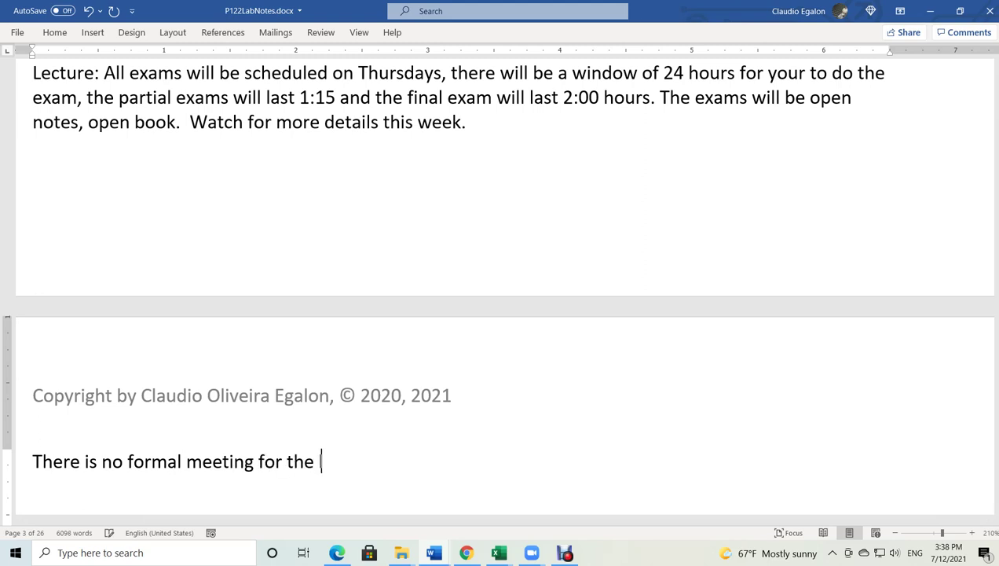
text((a)
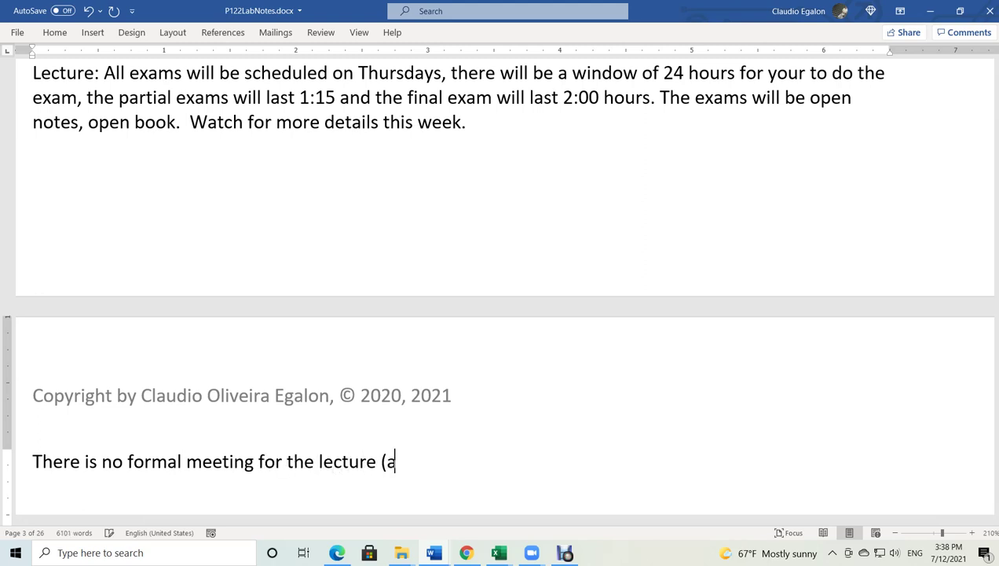
text(synchronous).)
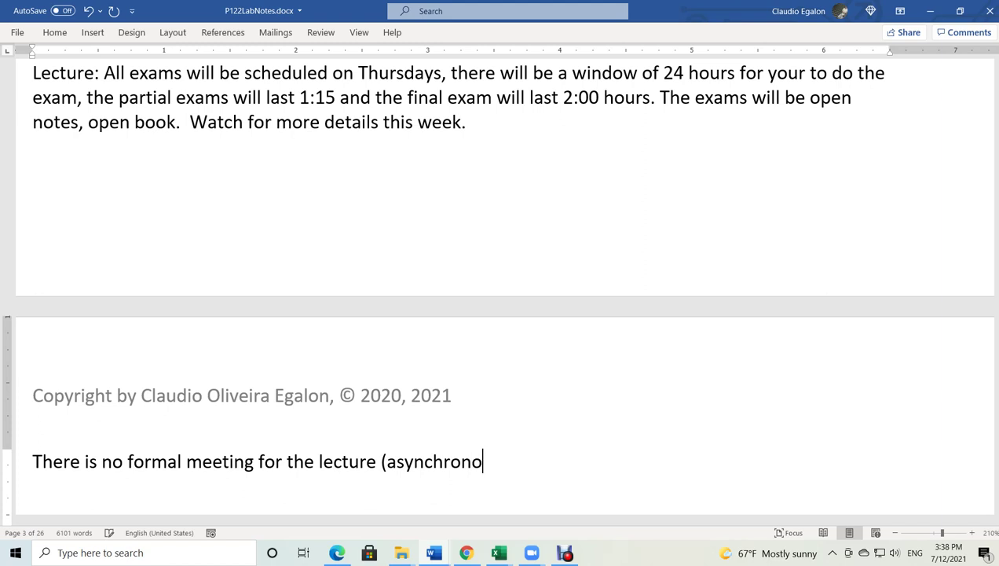
Add a new line reading "There is a formal meeting for the labs: Monday and Wednesday from 12:30 to 4:30 pm."
key(Return)
text(There is)
key(BackSpace)
key(BackSpace)
key(BackSpace)
text(e is a)
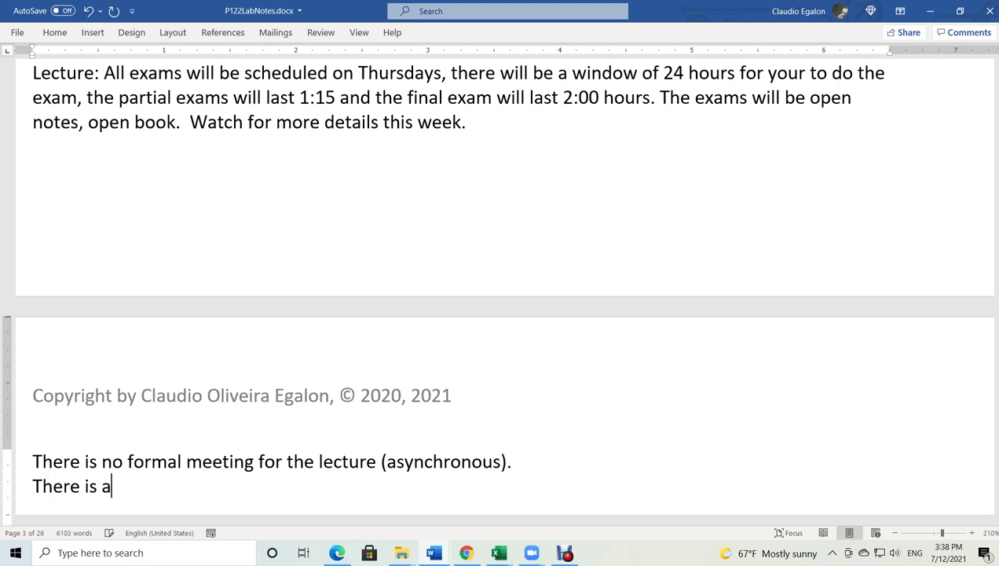
text( formal meeting )
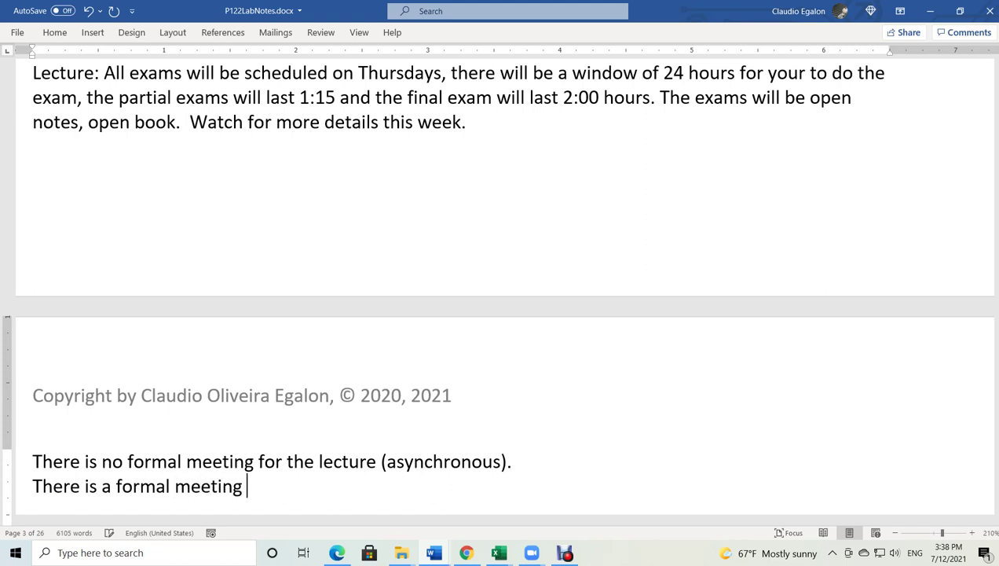
text(for the labs)
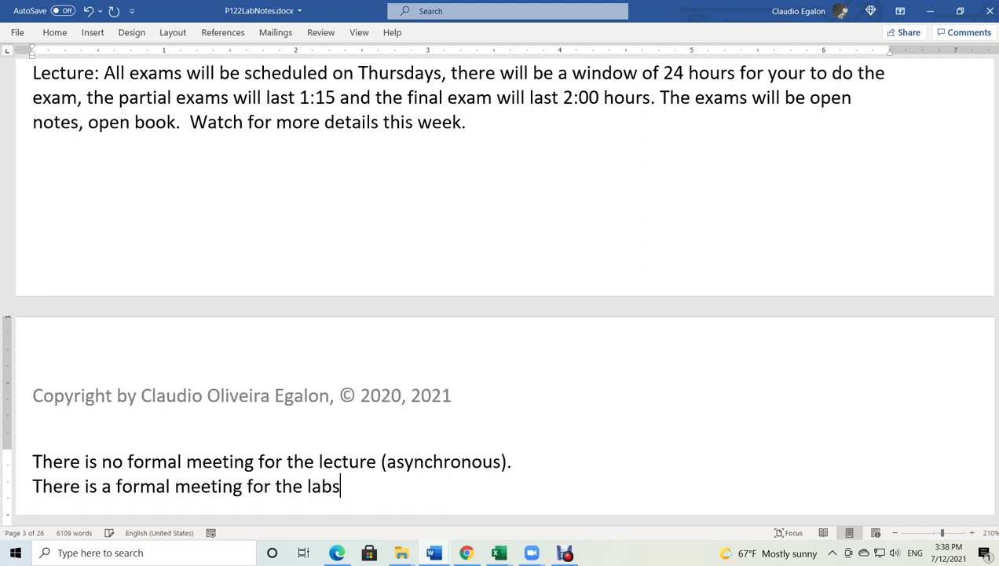
text(: Monday and Wed)
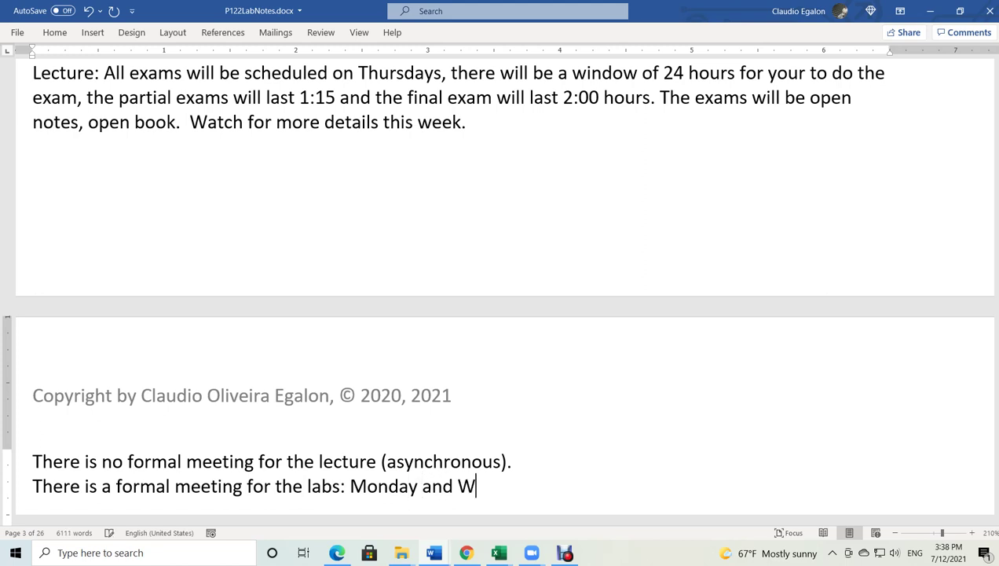
key(BackSpace)
text(ednesday f)
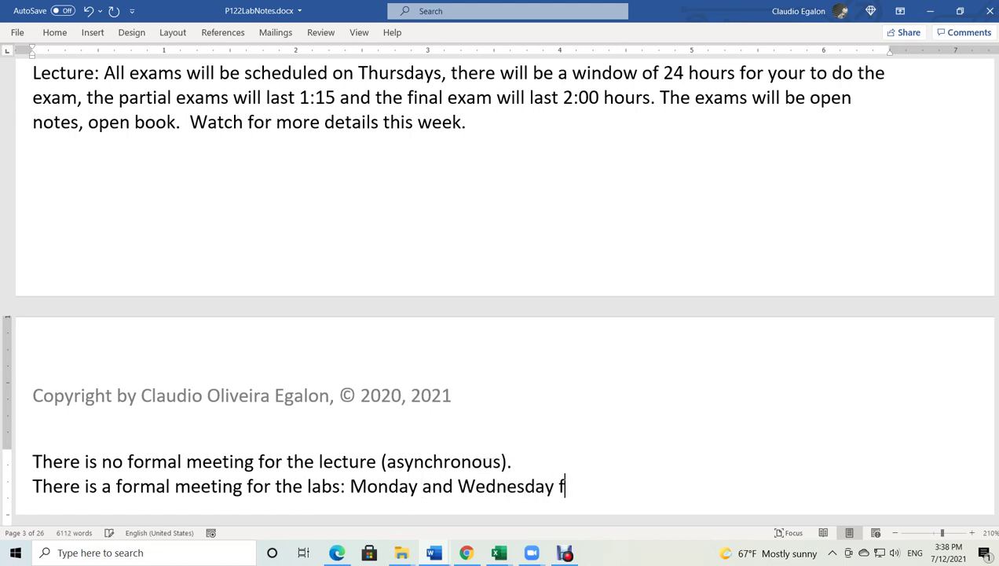
text(rom 12:30 to )
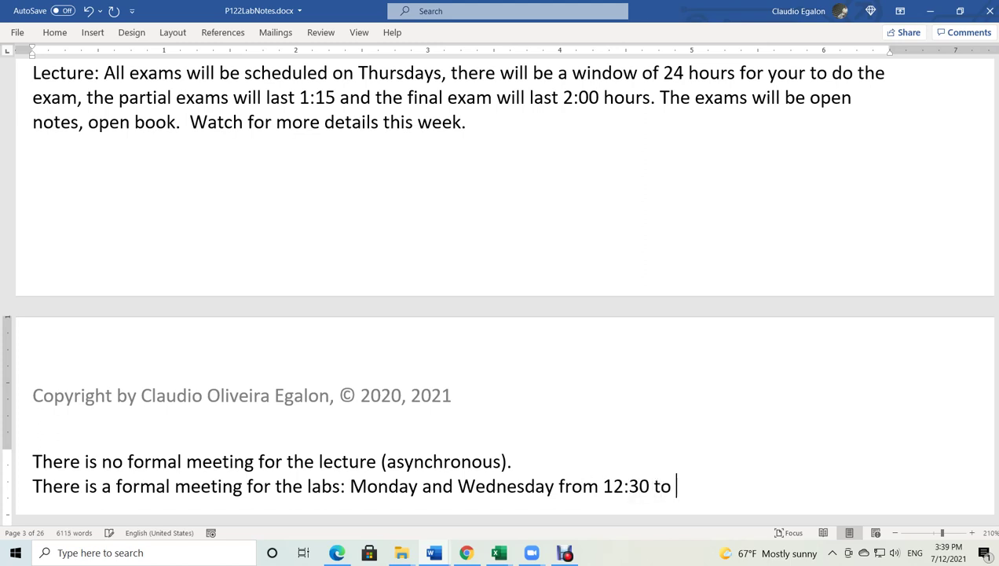
text(4:30  pm.)
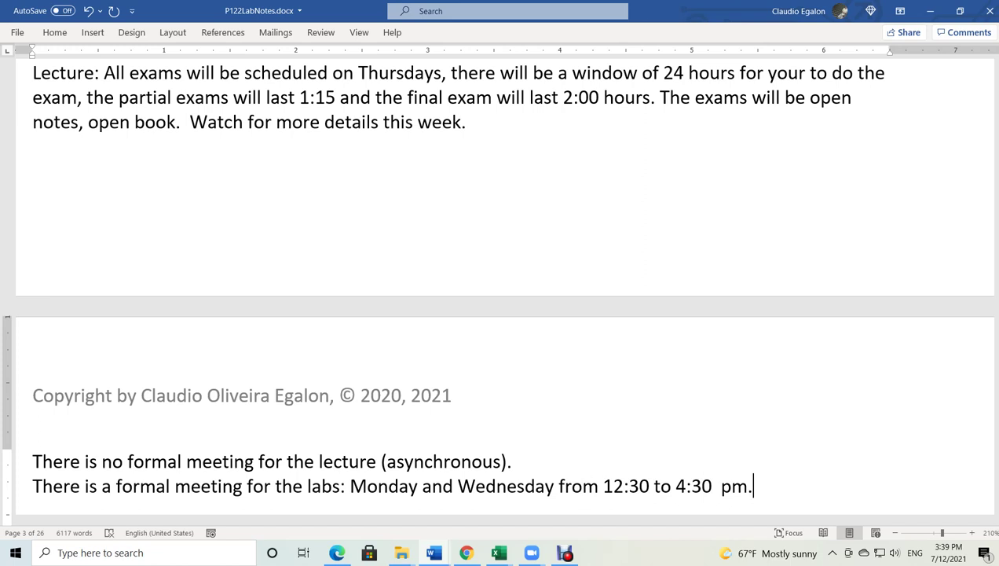
Add a third line to the meeting notes reading "I will be available during office hours."
key(Return)
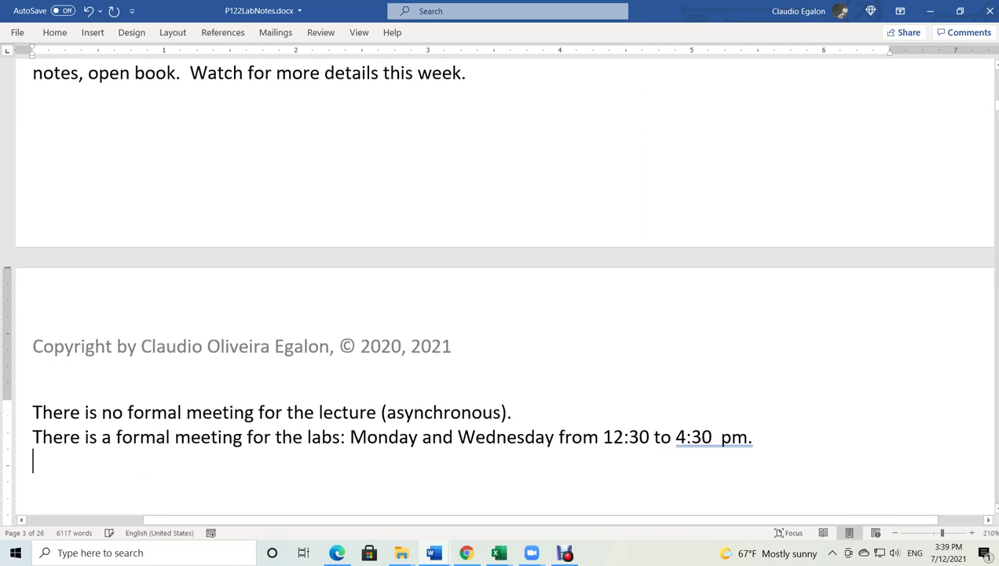
text(I will be abvailab)
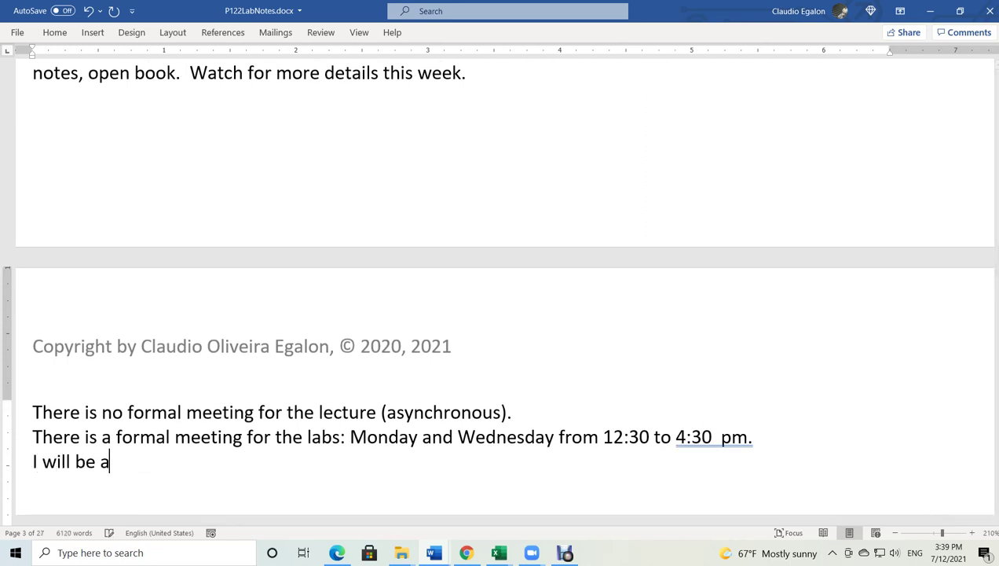
key(BackSpace)
key(BackSpace)
key(BackSpace)
key(BackSpace)
key(BackSpace)
key(BackSpace)
key(BackSpace)
key(BackSpace)
text(vailable during of)
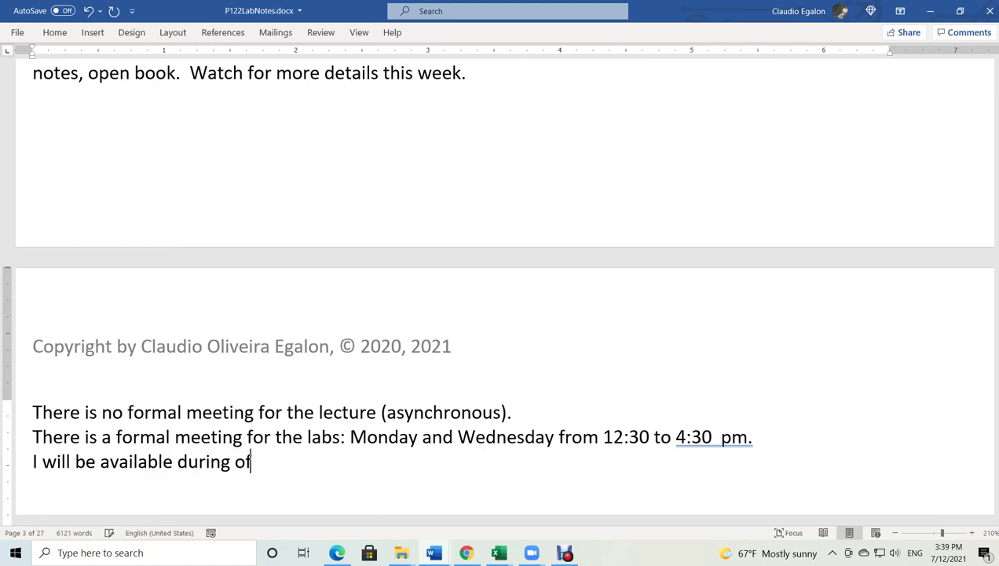
text(fice hours.)
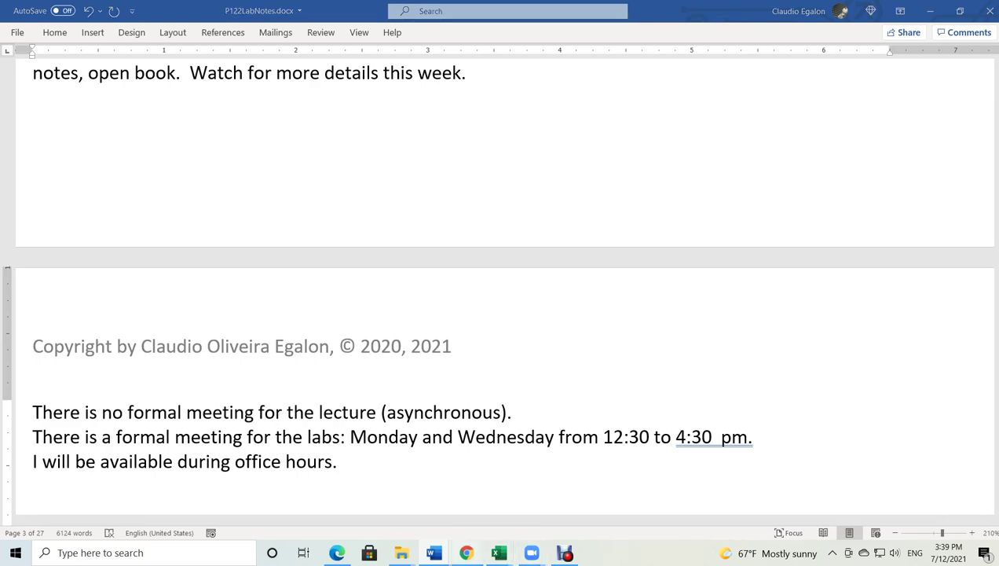
Switch to 00-P122-21SylSum21-2 v01.docx and change "Coulomb Law" to "Coulomb's Law" in the schedule table
click(930, 11)
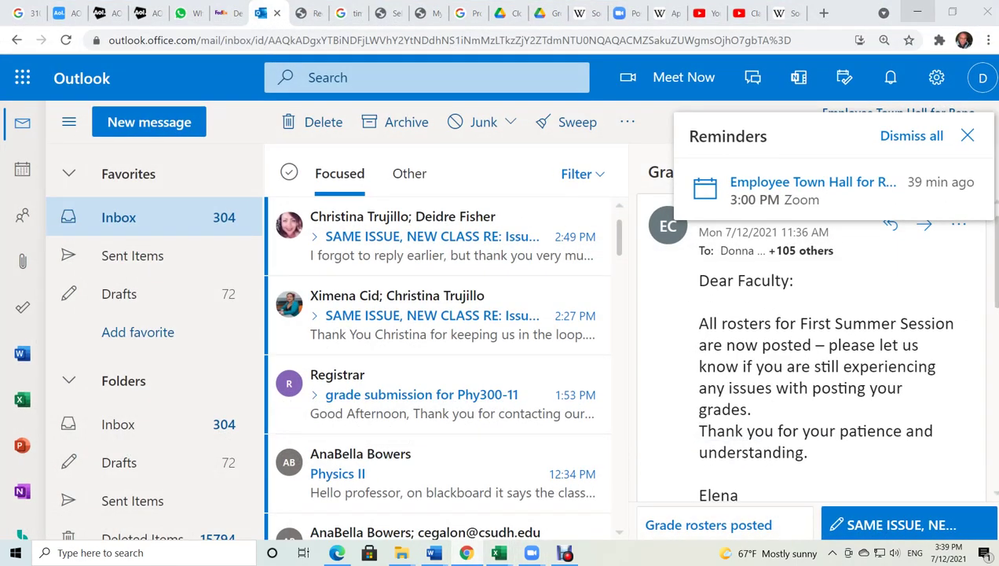
click(916, 13)
mouse_move(433, 552)
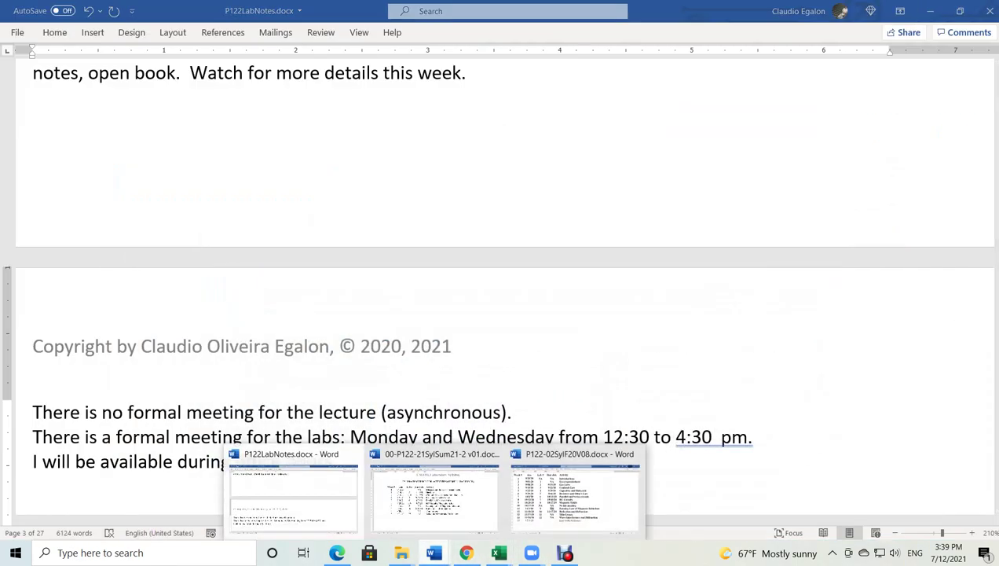
click(434, 493)
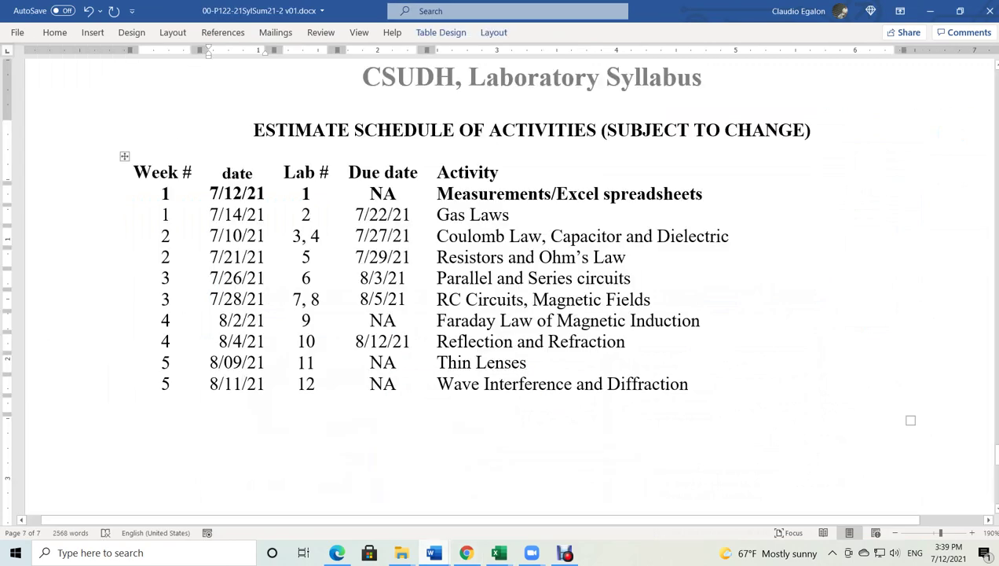
drag(130, 236, 130, 257)
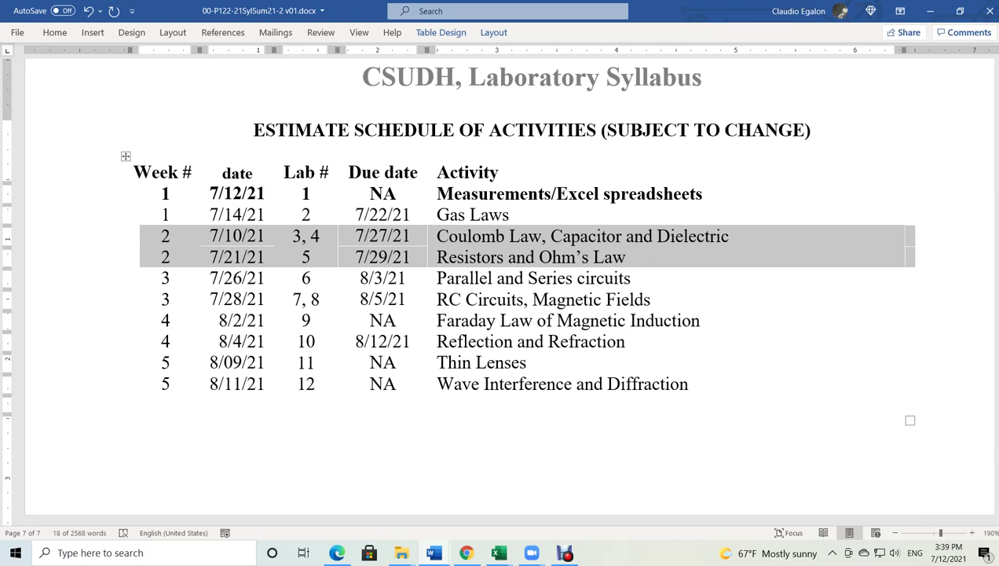
click(456, 235)
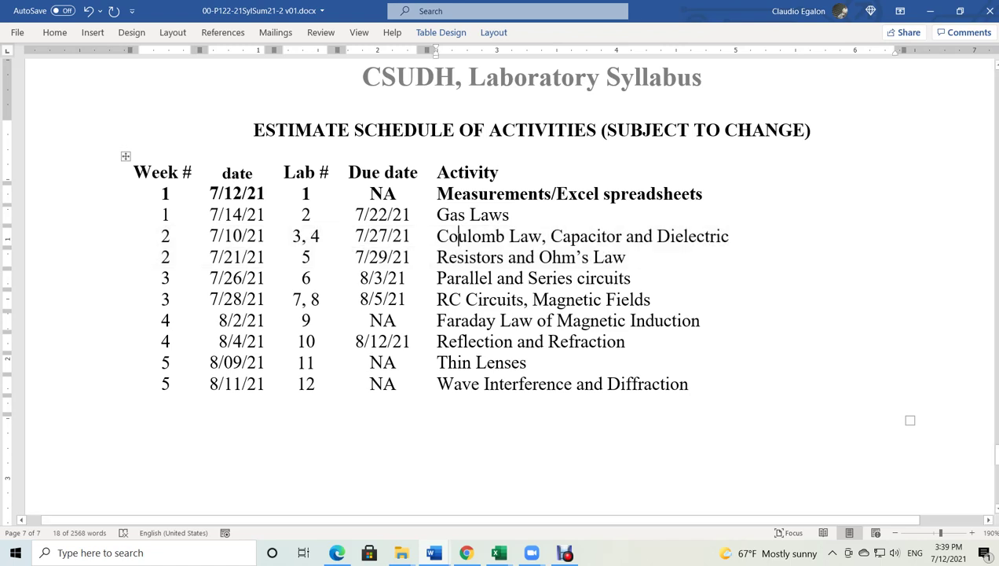
double_click(459, 236)
click(507, 236)
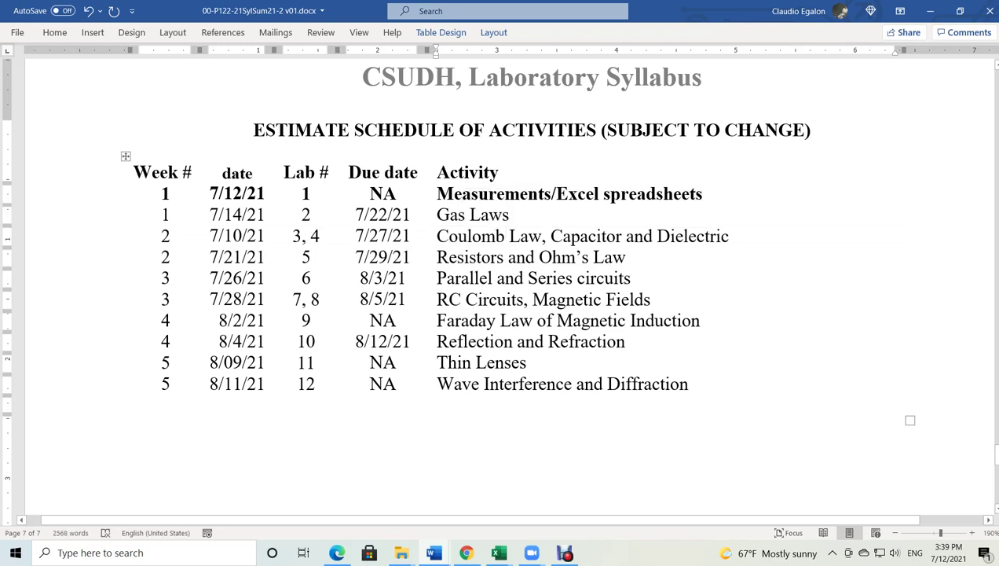
text('s)
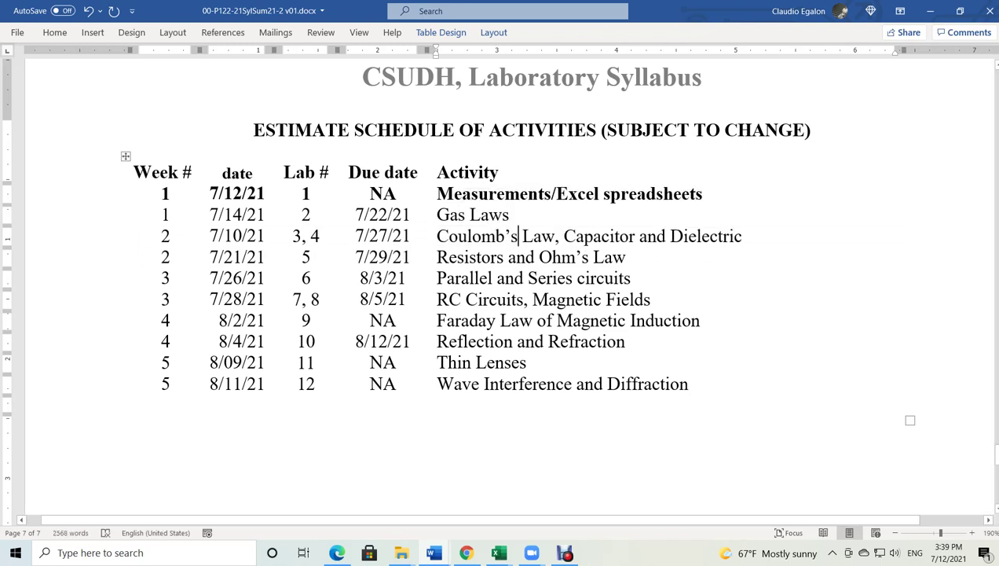
Highlight the Coulomb's Law row and its activity text to point out the session that combines two labs
click(132, 235)
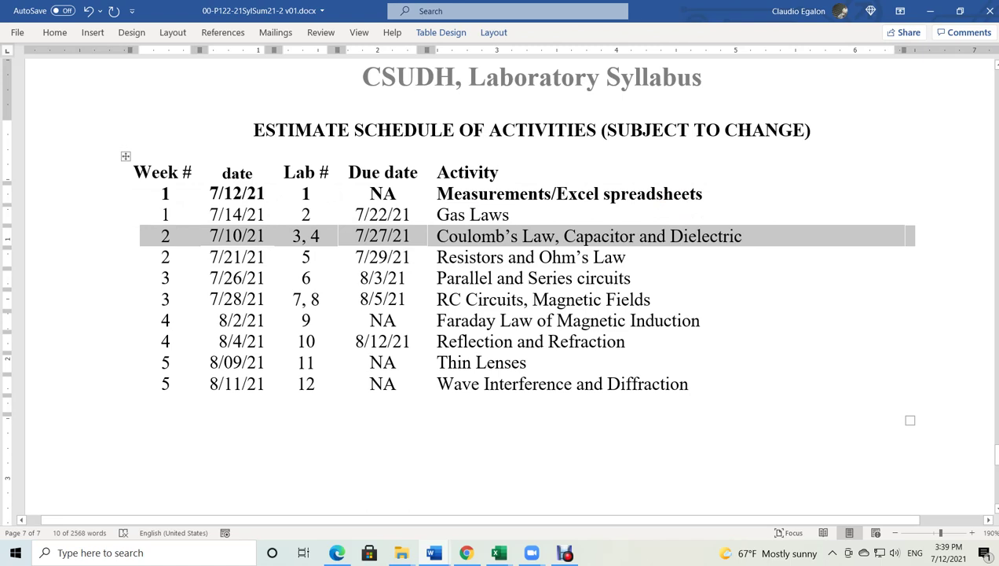
click(743, 236)
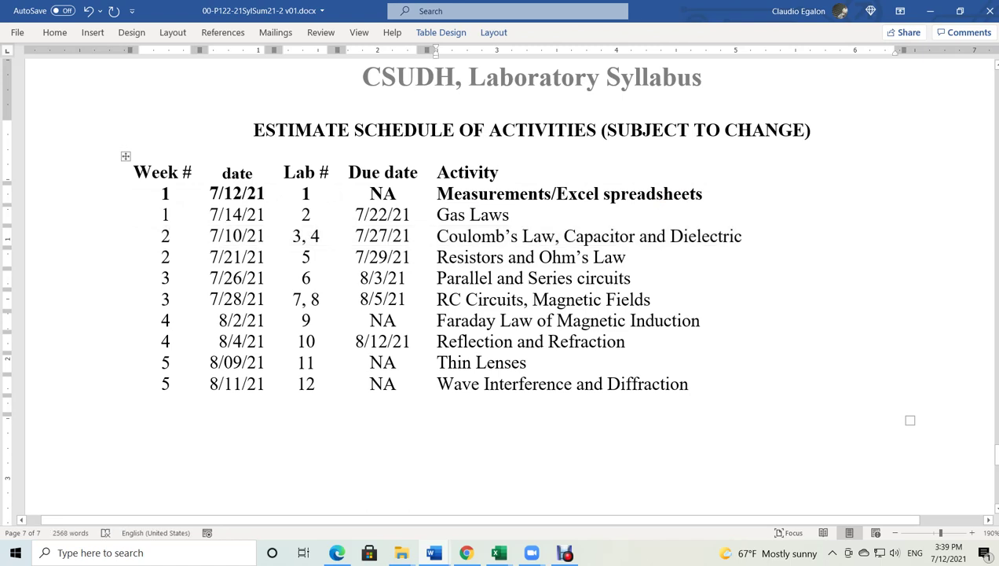
drag(437, 236, 742, 236)
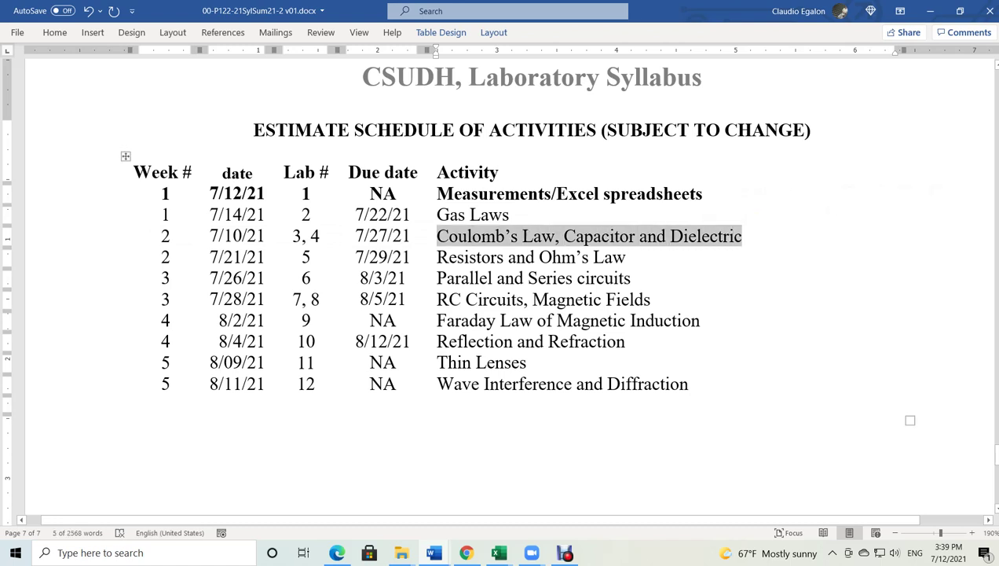
click(129, 235)
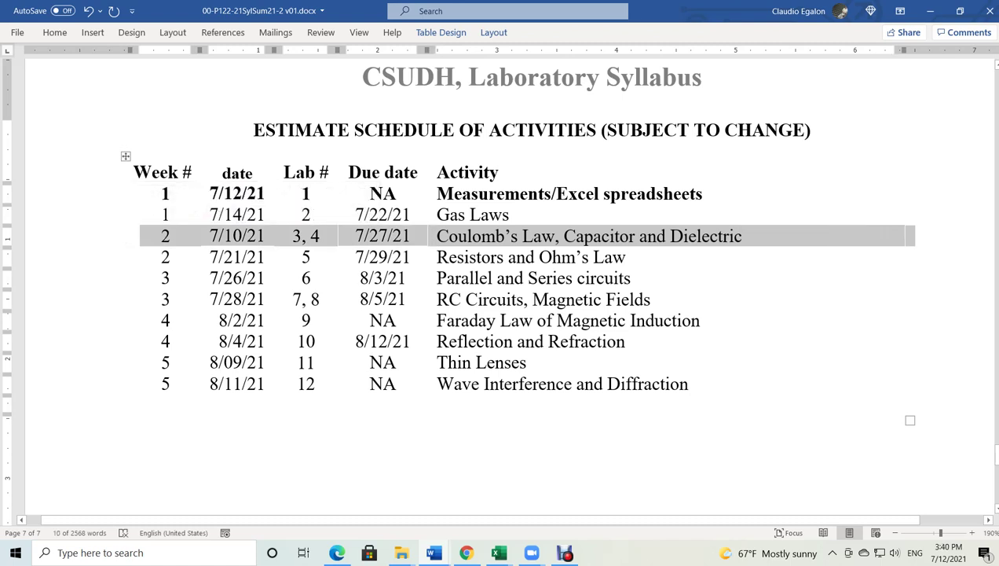
drag(455, 235, 742, 236)
click(510, 214)
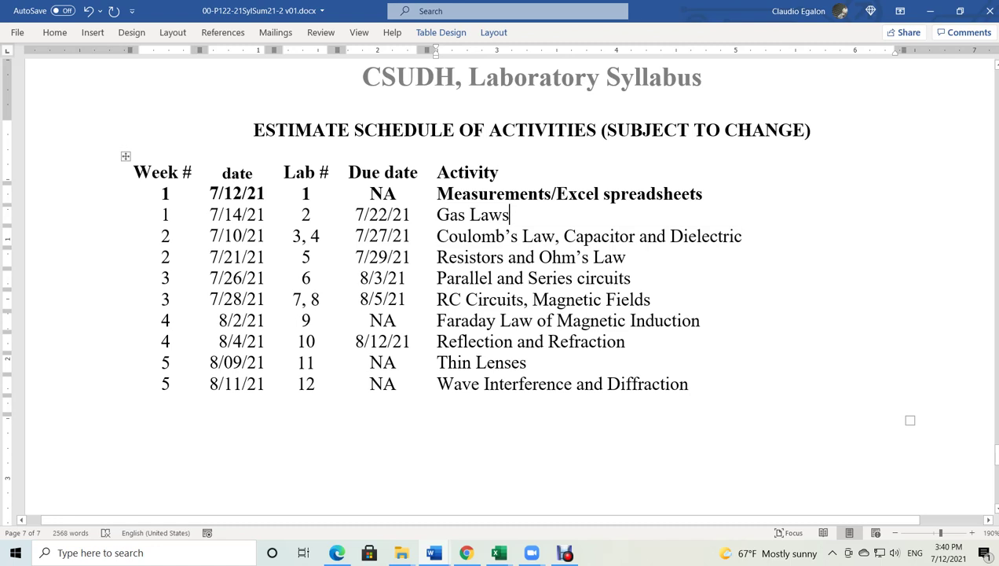
Set the date of the Coulomb's Law, Capacitor and Dielectric row to 7/19/21
double_click(233, 235)
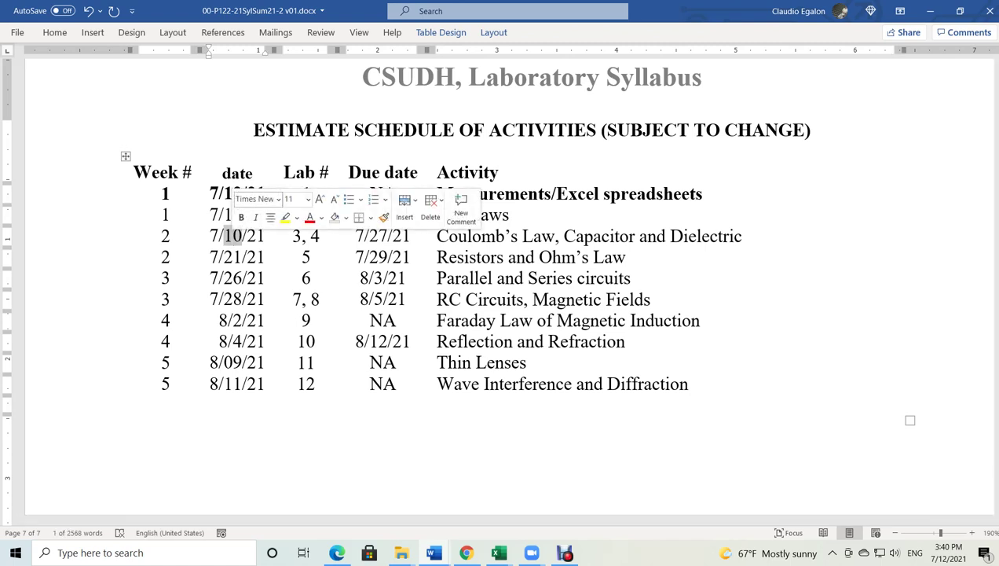
text(19)
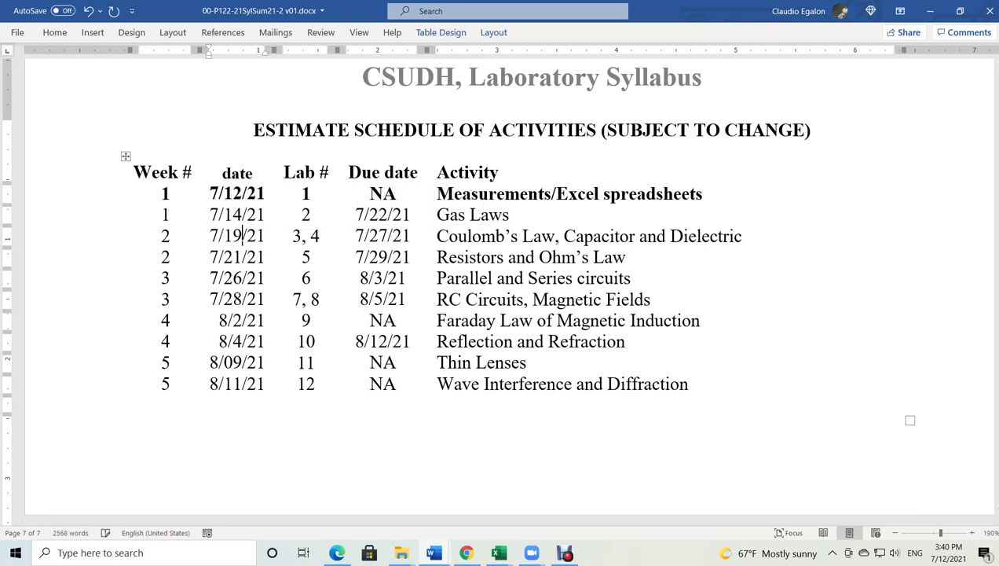